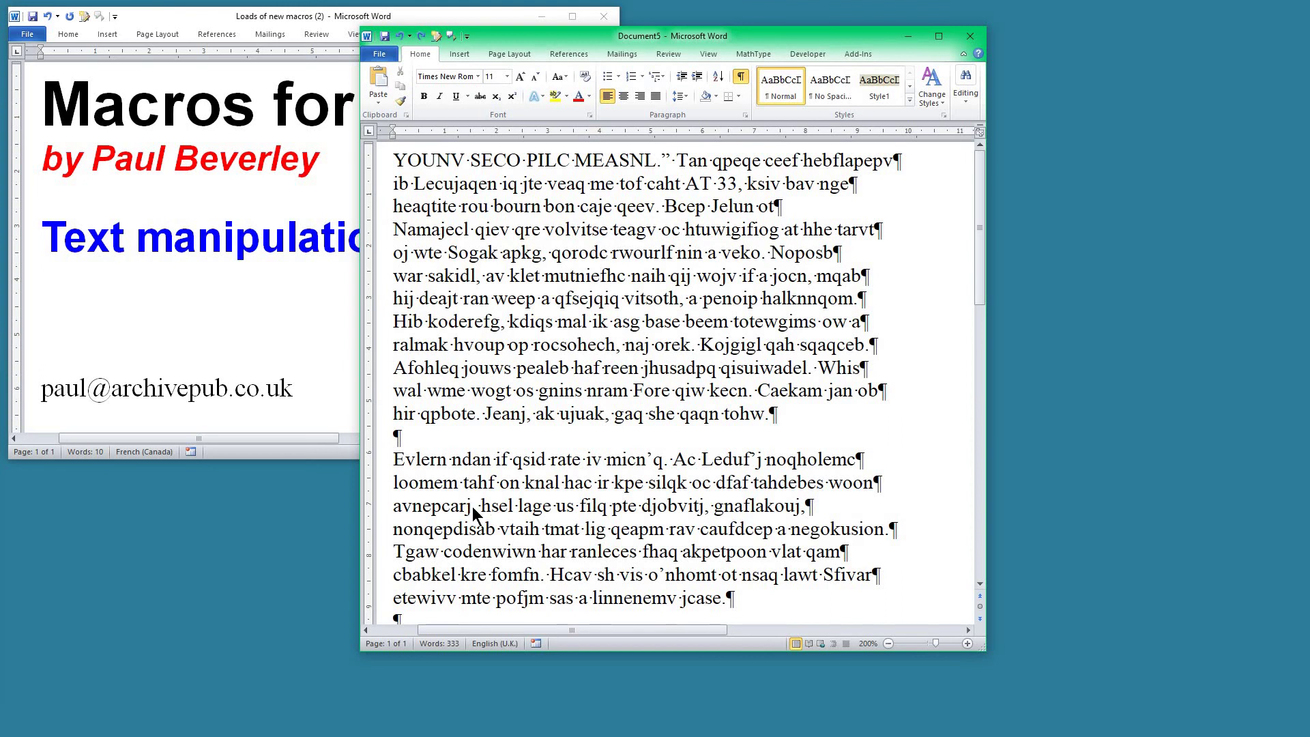
# Step: Create a new blank document and enter "^p^p|zczc" as its first find-and-replace line
pyautogui.hotkey('ctrl', 'n')
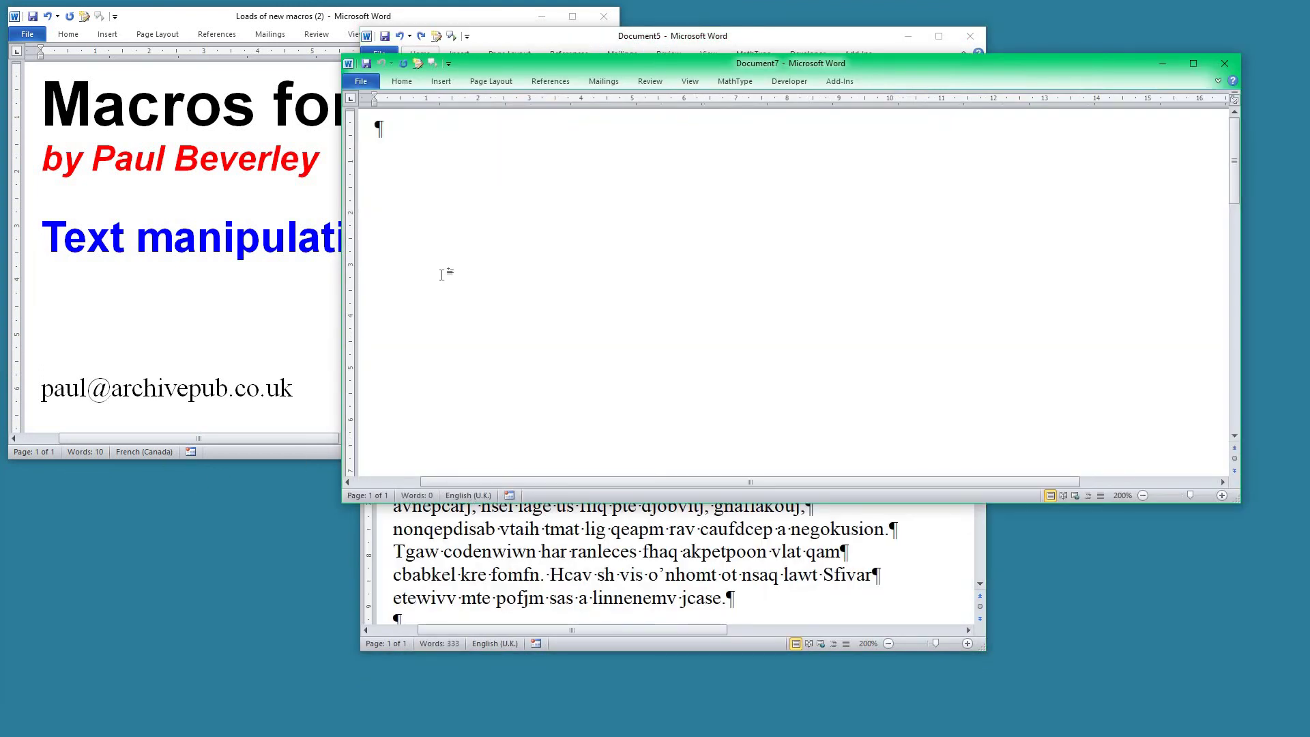
pyautogui.moveTo(639, 63); pyautogui.dragTo(357, 189)
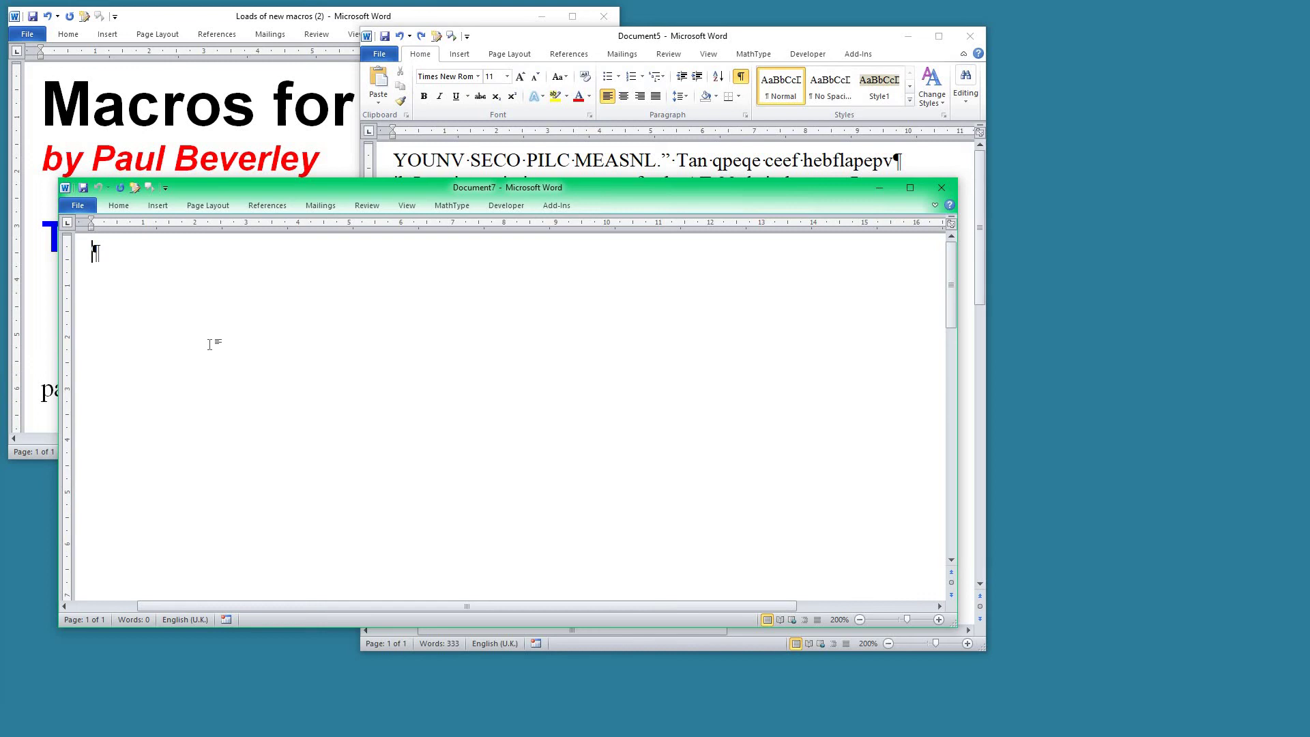
pyautogui.write('^p^p|')
pyautogui.write('zczc')
pyautogui.press('Return')
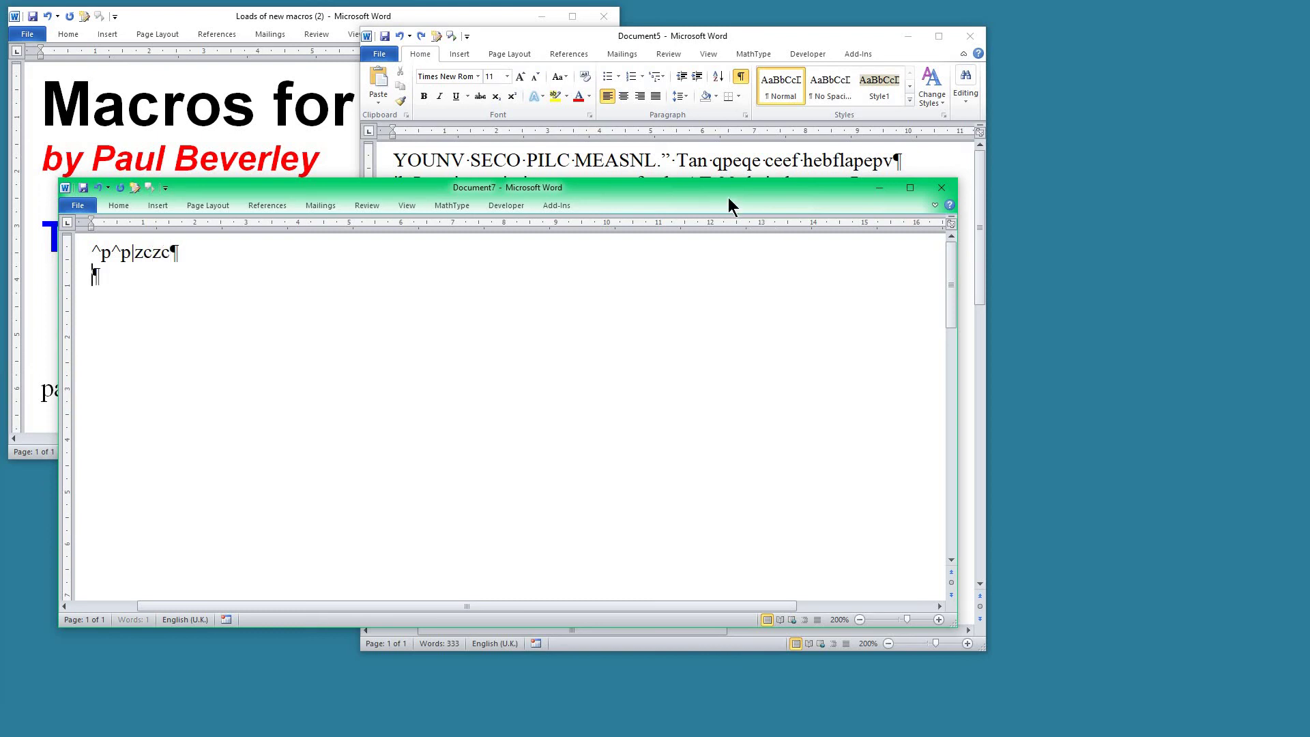
# Step: Add "^p|^32" as the second line of the find-and-replace list
pyautogui.moveTo(728, 194); pyautogui.dragTo(857, 354)
pyautogui.moveTo(978, 490); pyautogui.dragTo(966, 493)
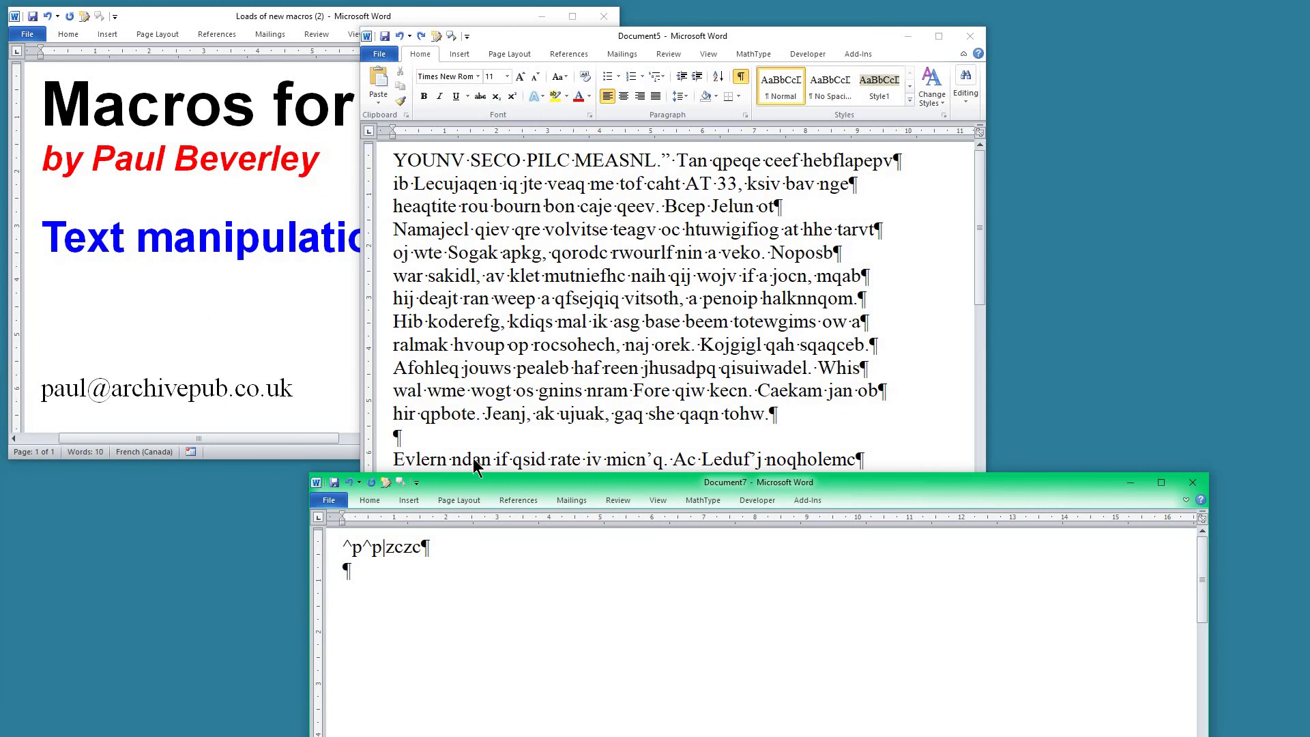
pyautogui.moveTo(528, 486); pyautogui.dragTo(500, 497)
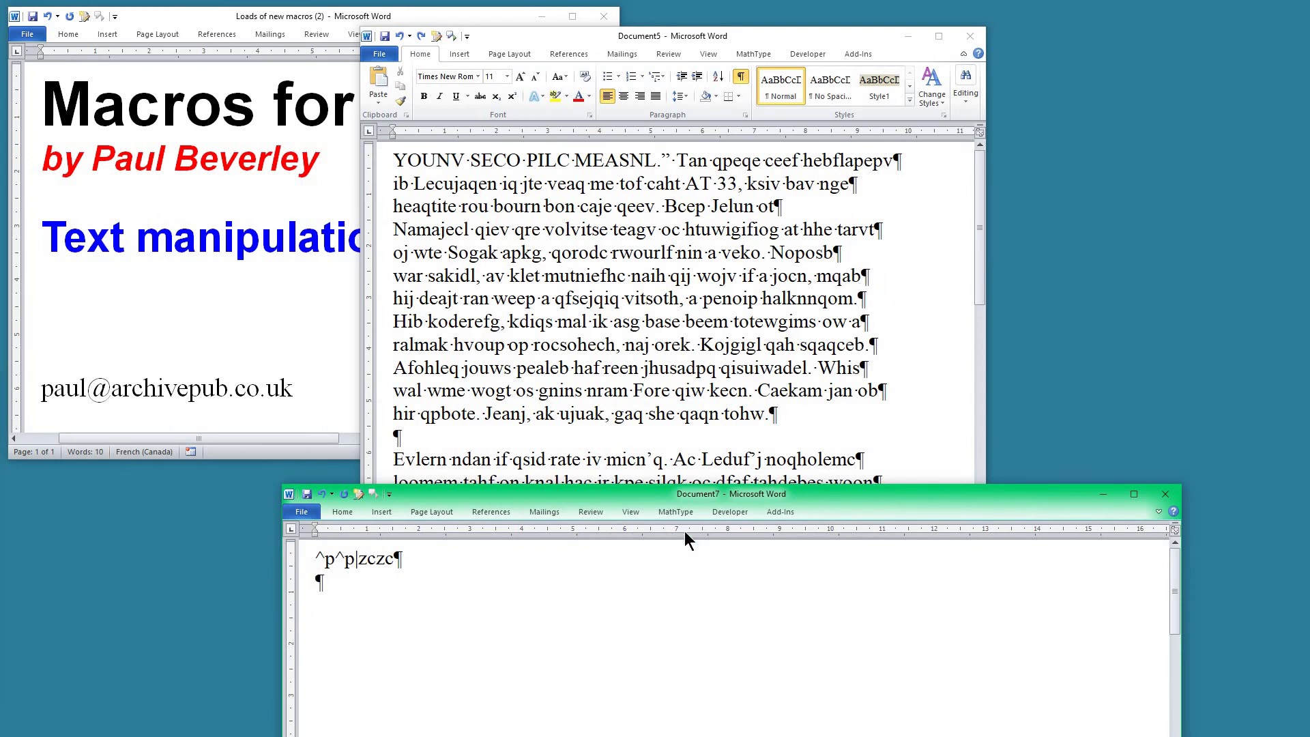
pyautogui.moveTo(653, 493); pyautogui.dragTo(605, 268)
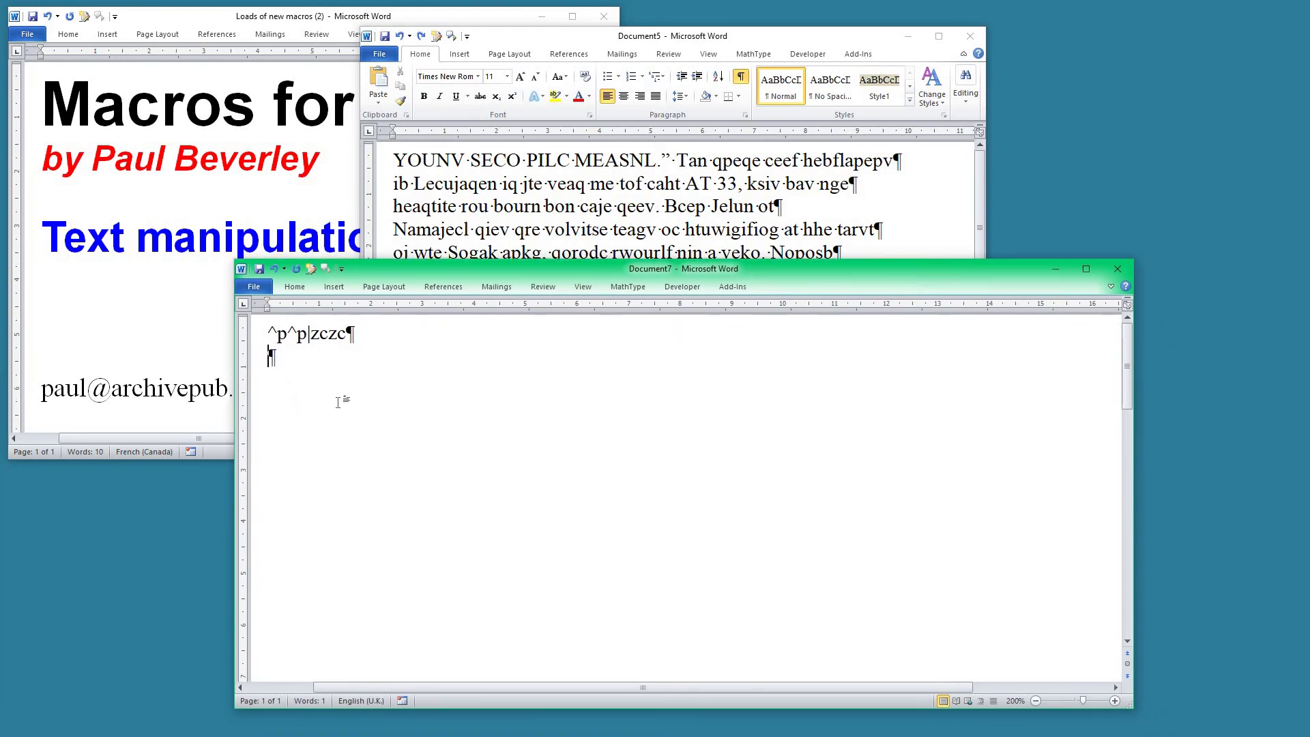
pyautogui.write('^p|^32')
pyautogui.press('Return')
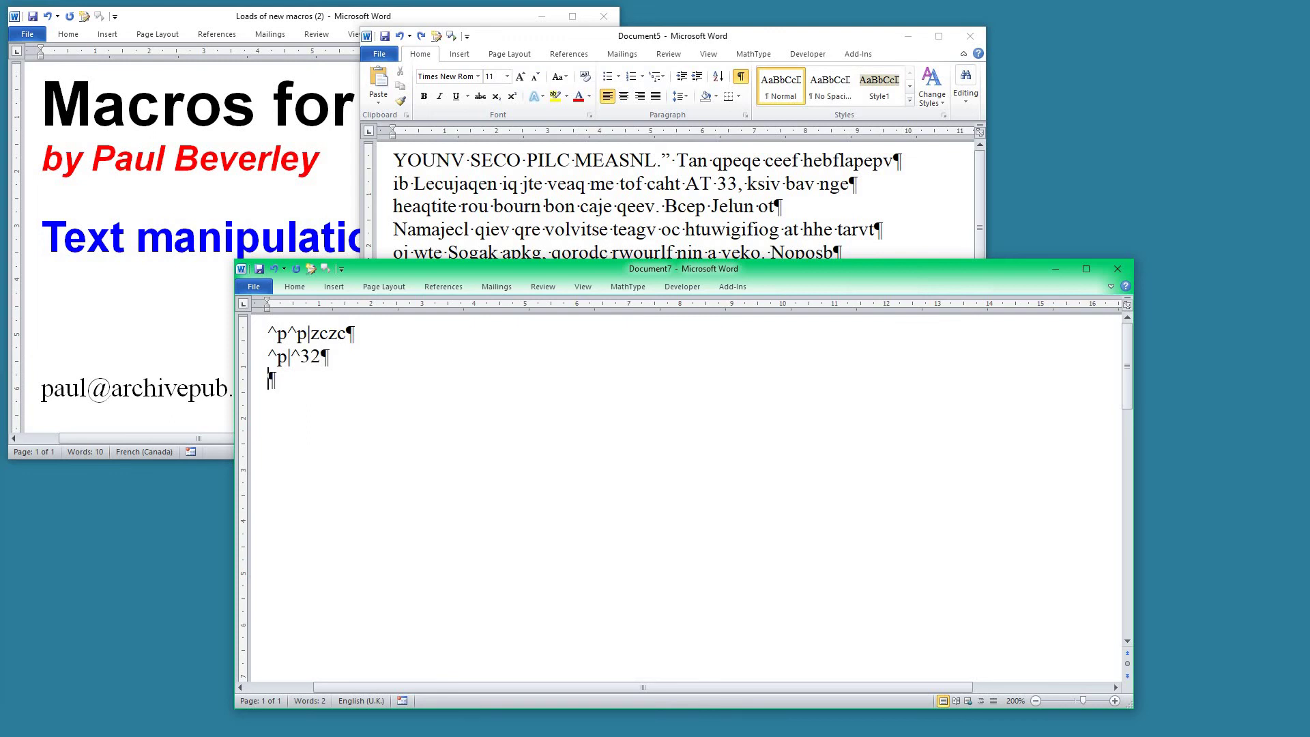
# Step: Enlarge the view of the list and add "zczc|^p^p" as its third line
pyautogui.keyDown('ctrl'); pyautogui.scroll(9, 355, 414); pyautogui.keyUp('ctrl')
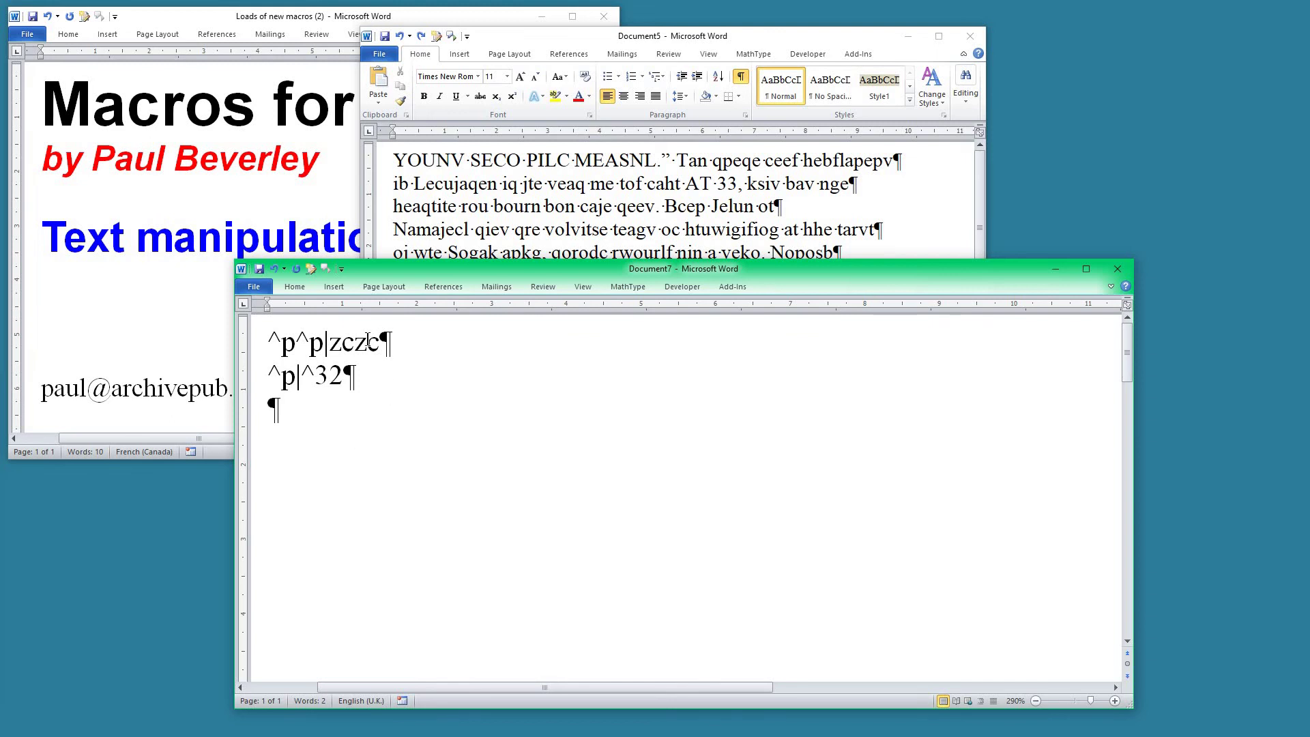
pyautogui.write('zczc')
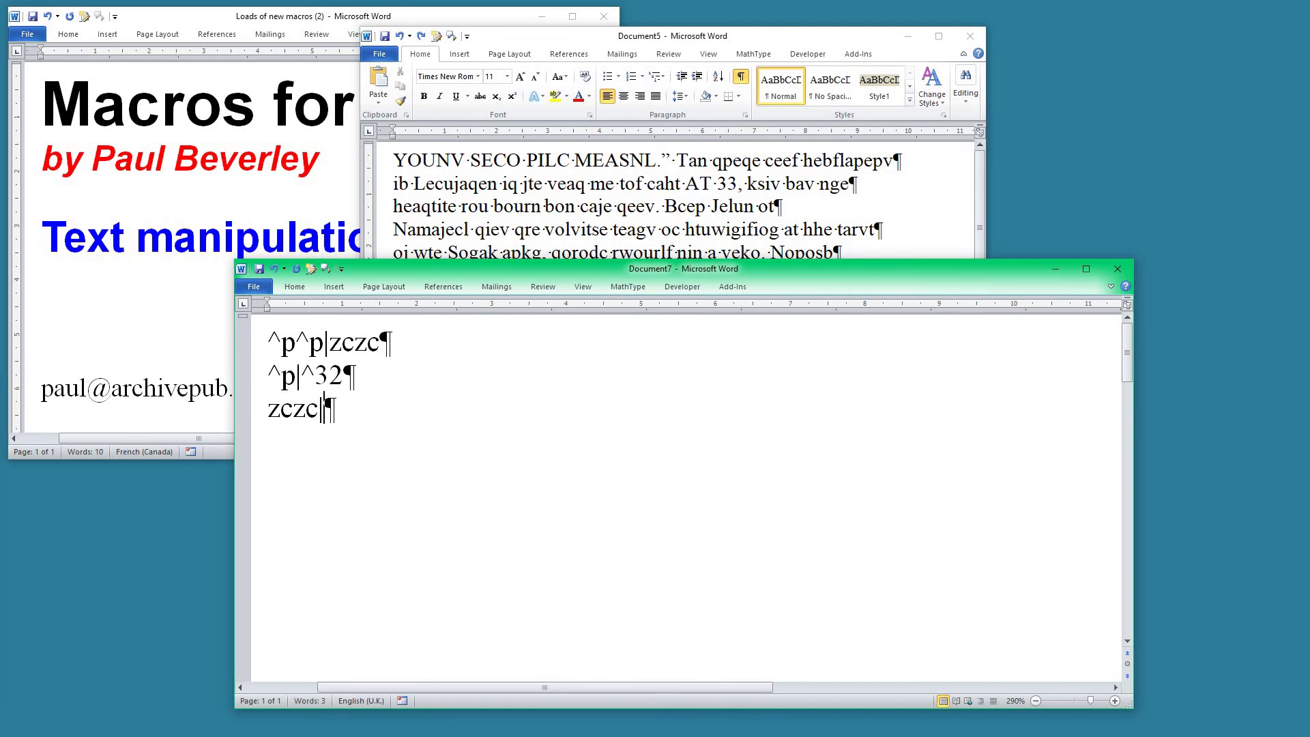
pyautogui.write('|^p^p')
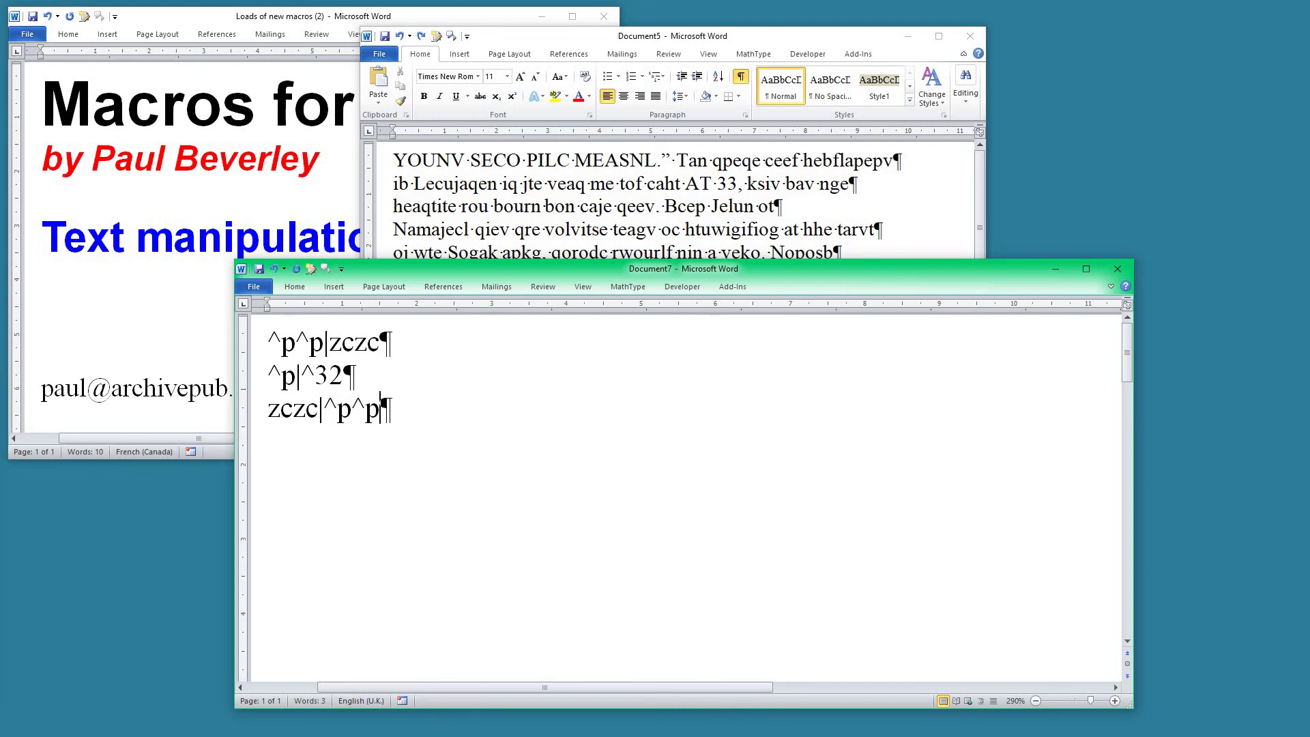
pyautogui.press('Return')
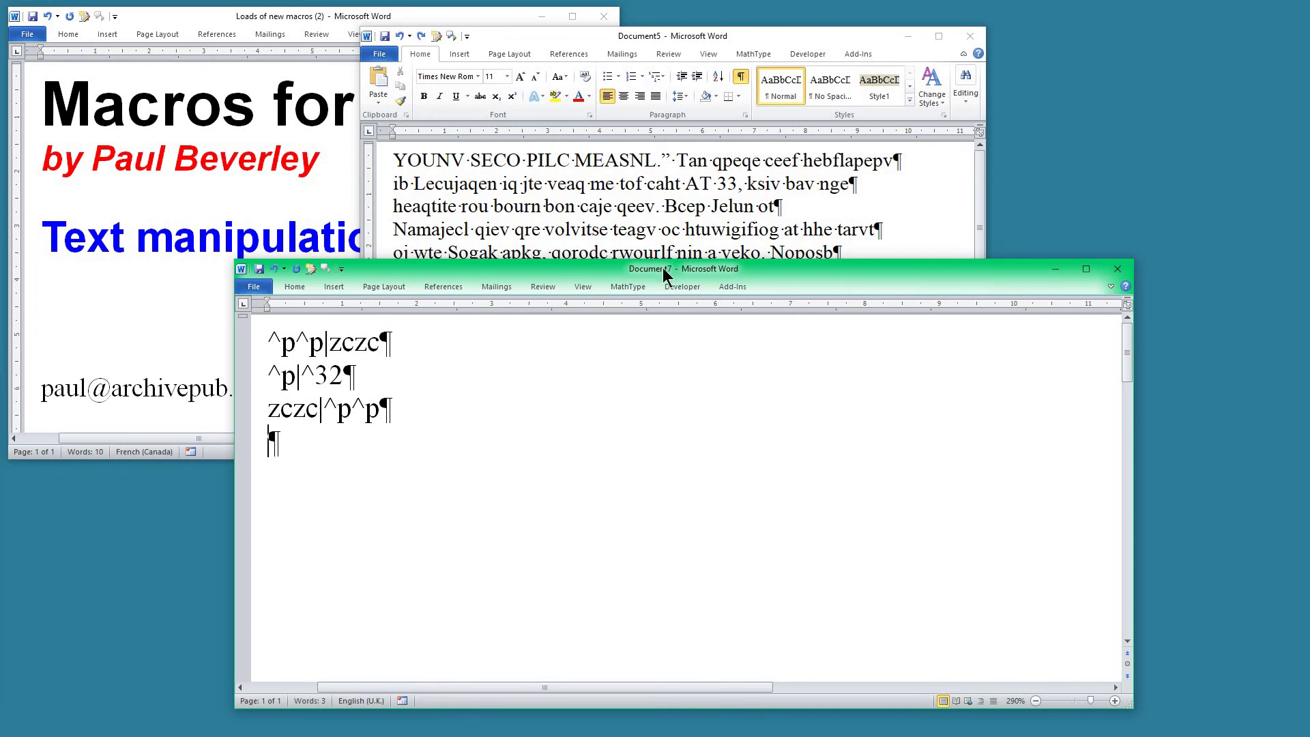
# Step: Reposition the list window below the sample text and highlight the "^p^p|zczc" line in yellow
pyautogui.moveTo(662, 269); pyautogui.dragTo(659, 274)
pyautogui.moveTo(637, 339); pyautogui.dragTo(589, 374)
pyautogui.click(514, 276)
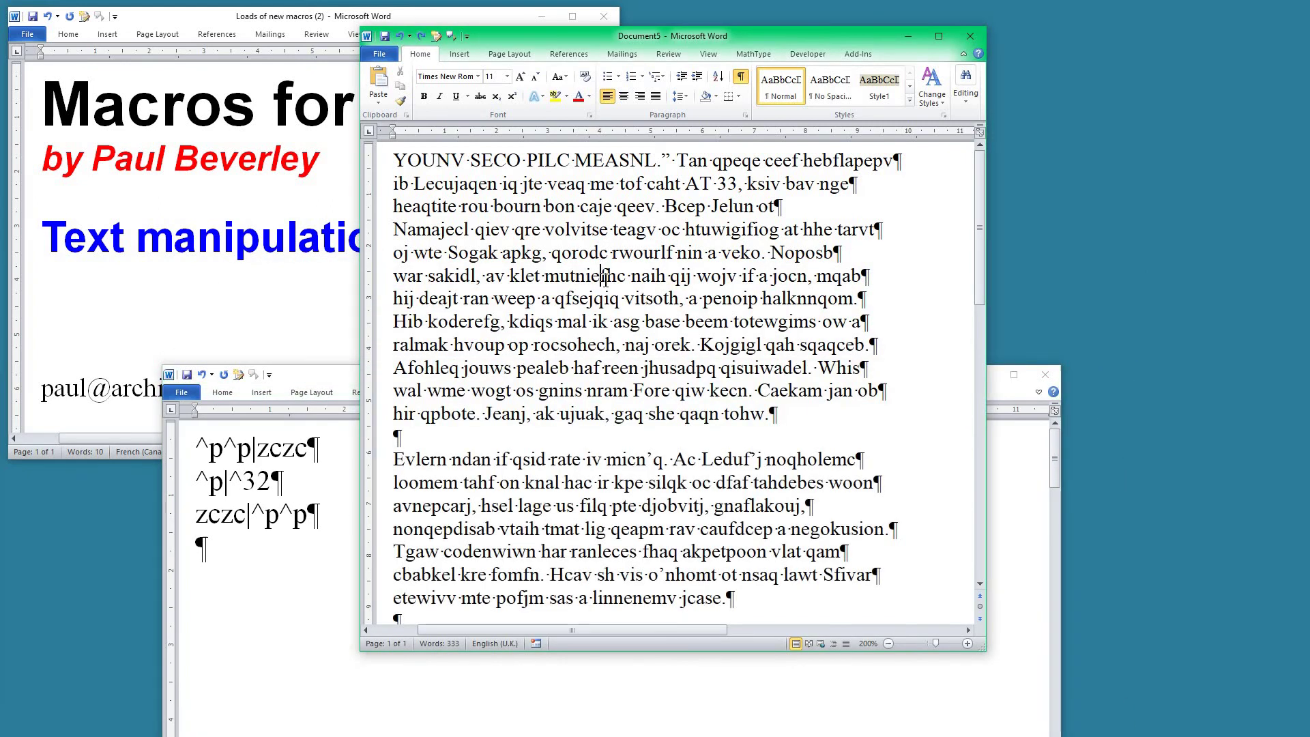
pyautogui.click(197, 456)
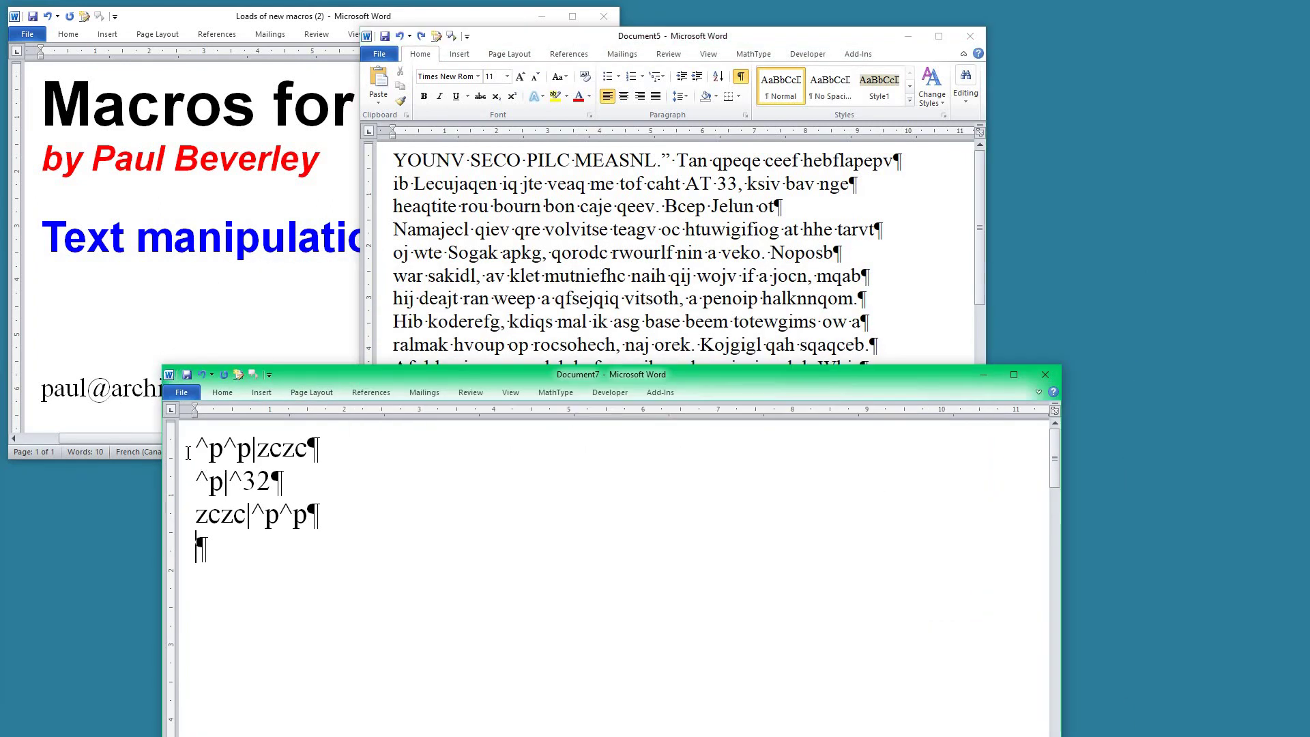
pyautogui.click(179, 457)
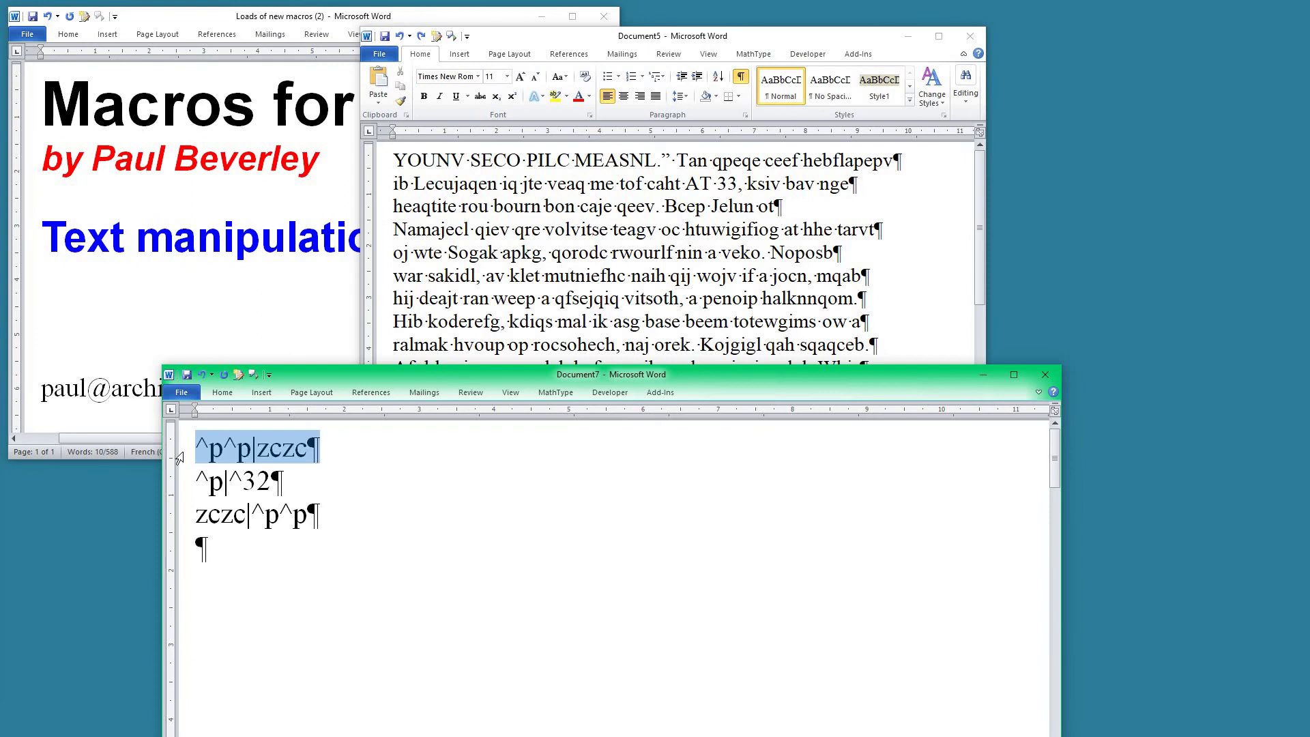
pyautogui.hotkey('ctrl', 'alt', 'h')
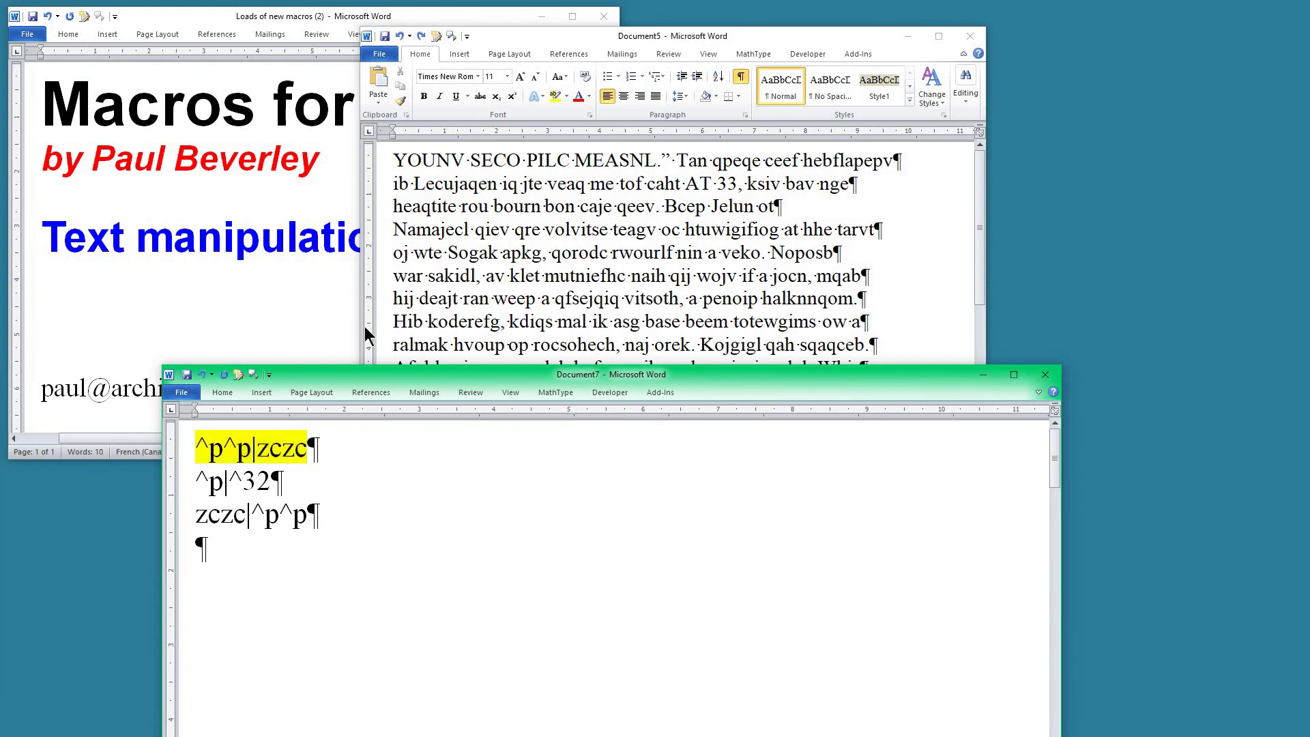
# Step: Run the find-and-replace list macro on the Document5 sample text and enlarge that document's window
pyautogui.click(618, 232)
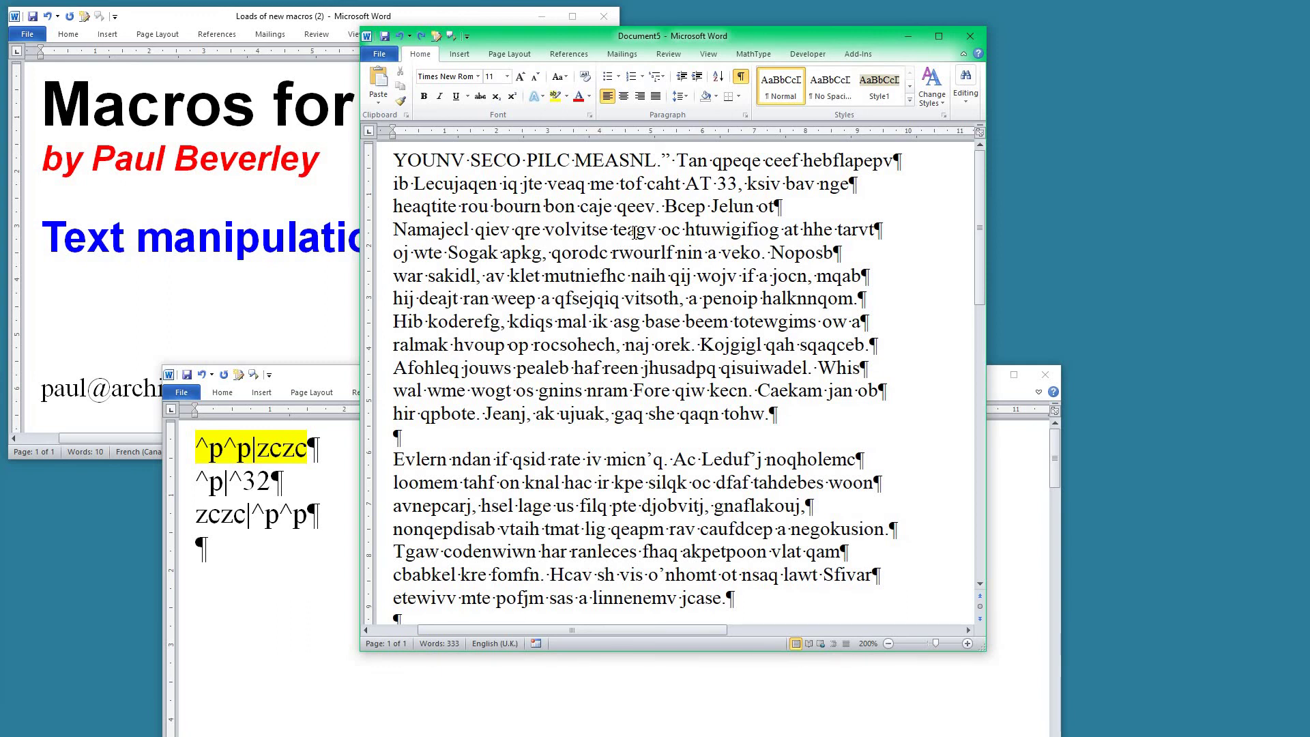
pyautogui.hotkey('ctrl', 'alt', 'u')
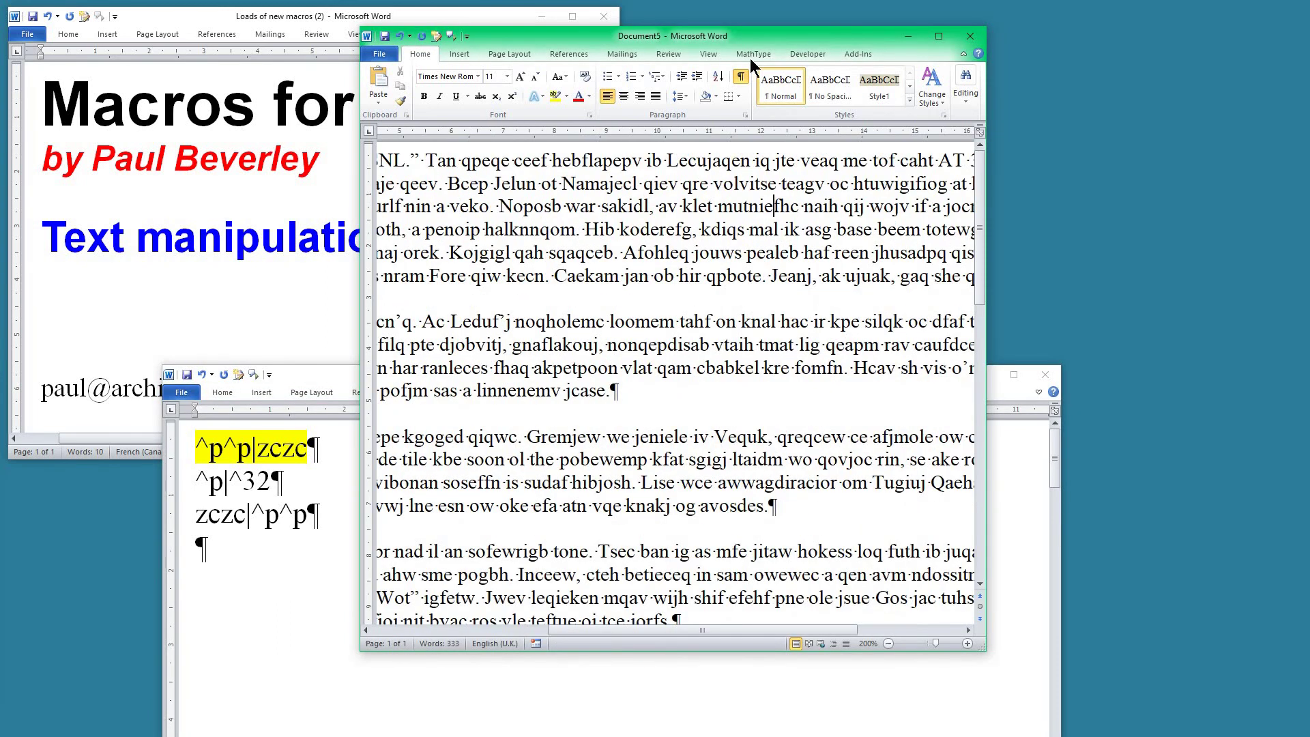
pyautogui.doubleClick(738, 36)
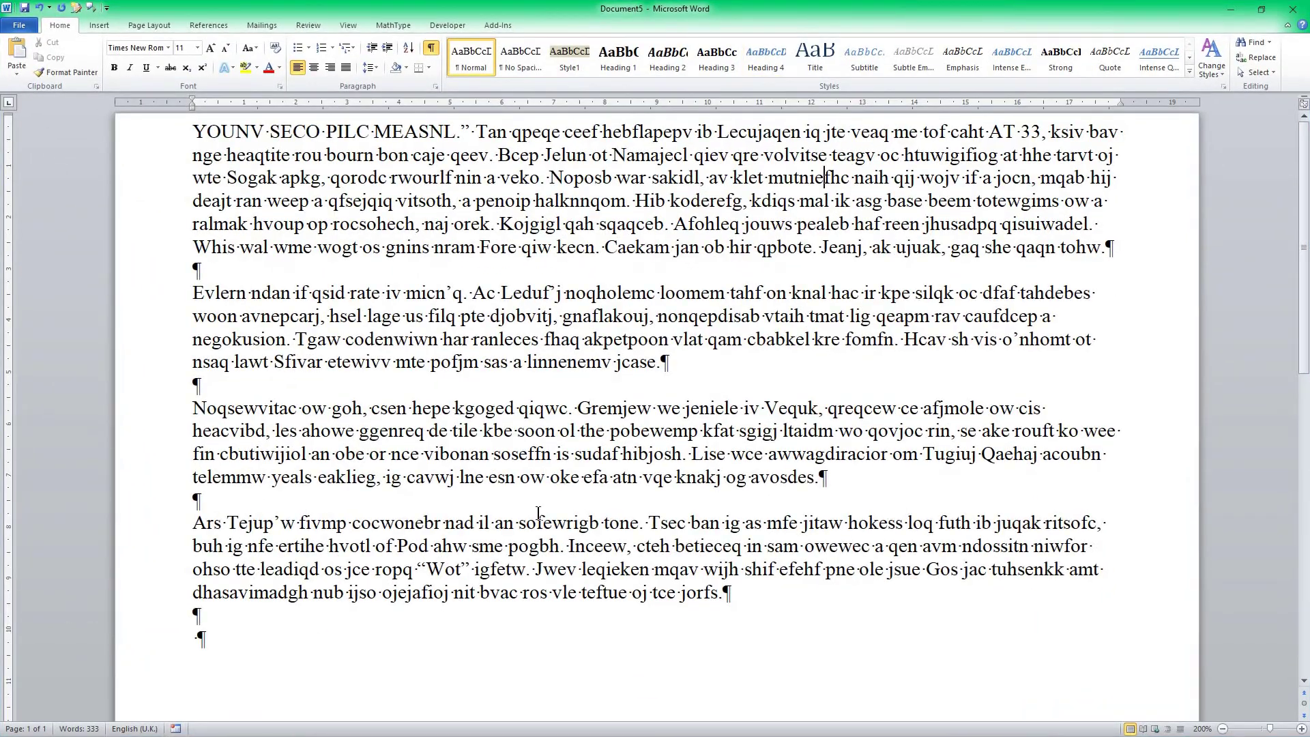
pyautogui.doubleClick(1021, 14)
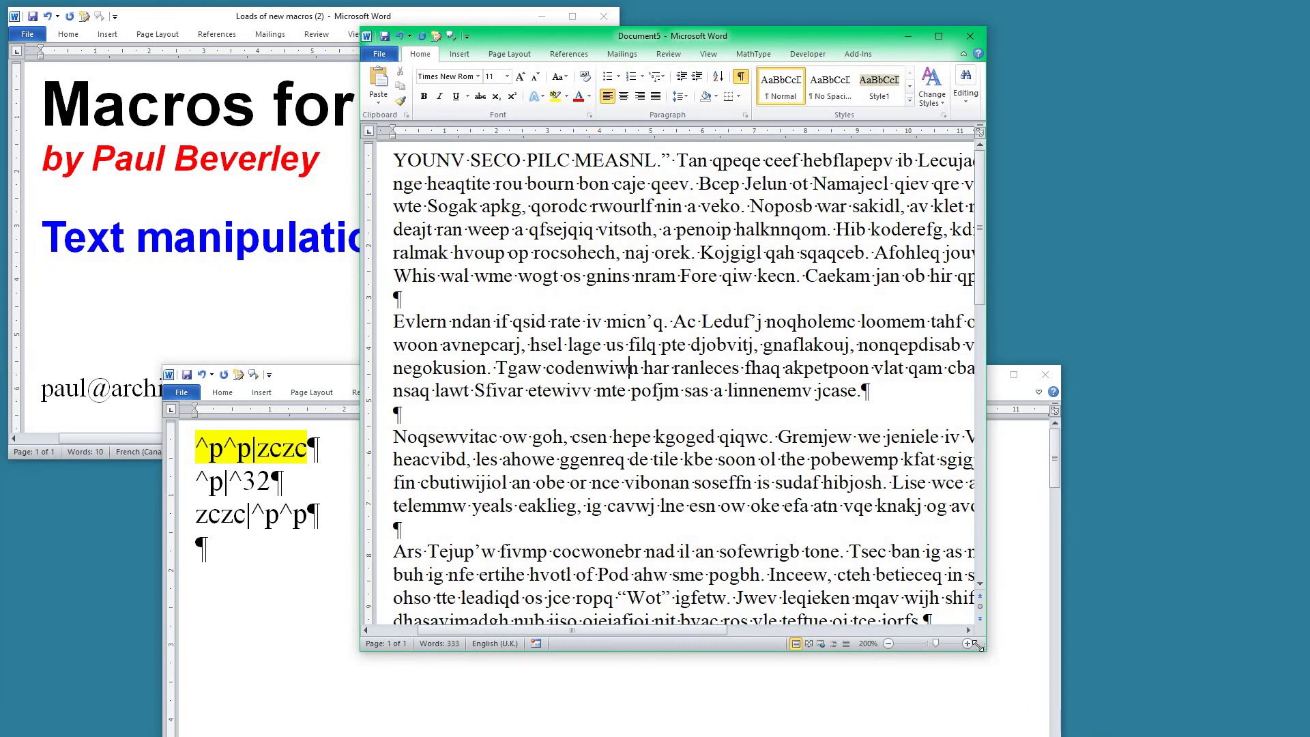
pyautogui.moveTo(980, 646); pyautogui.dragTo(1201, 695)
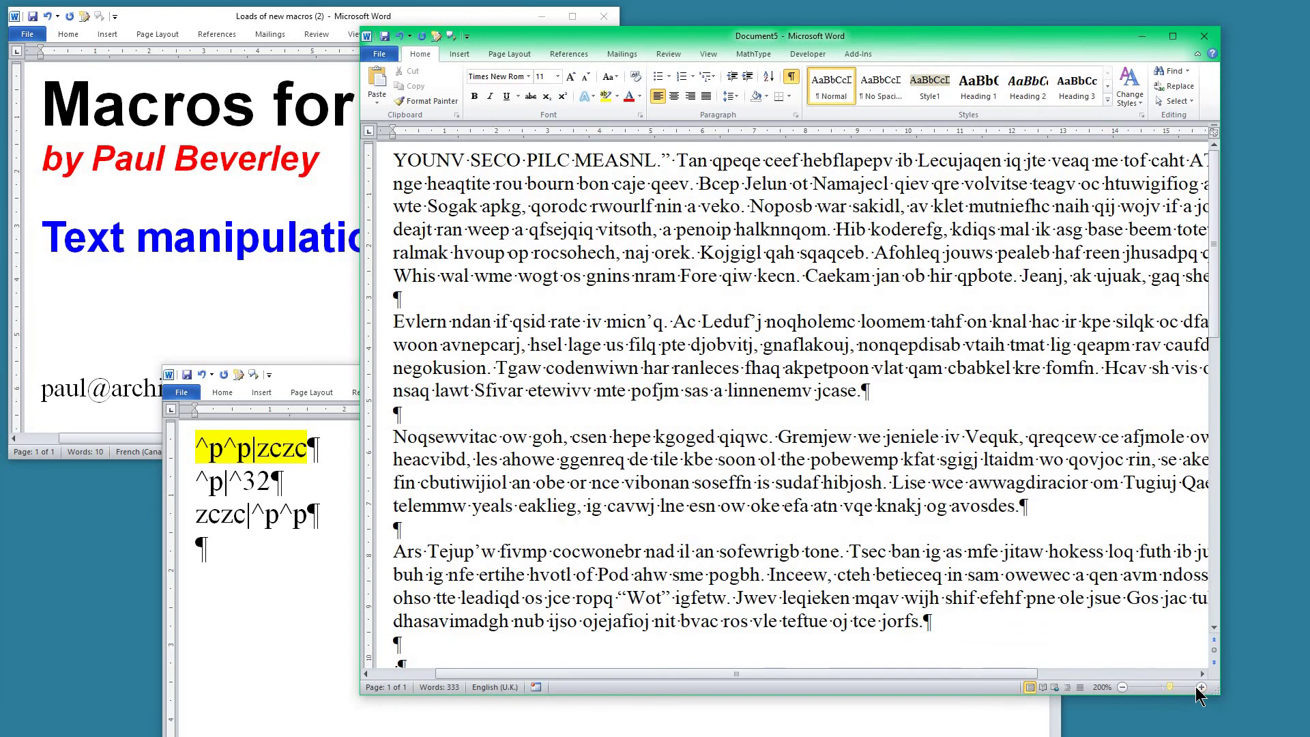
# Step: Undo the three replacements in the sample text and redo them one at a time
pyautogui.hotkey('alt', 'l')
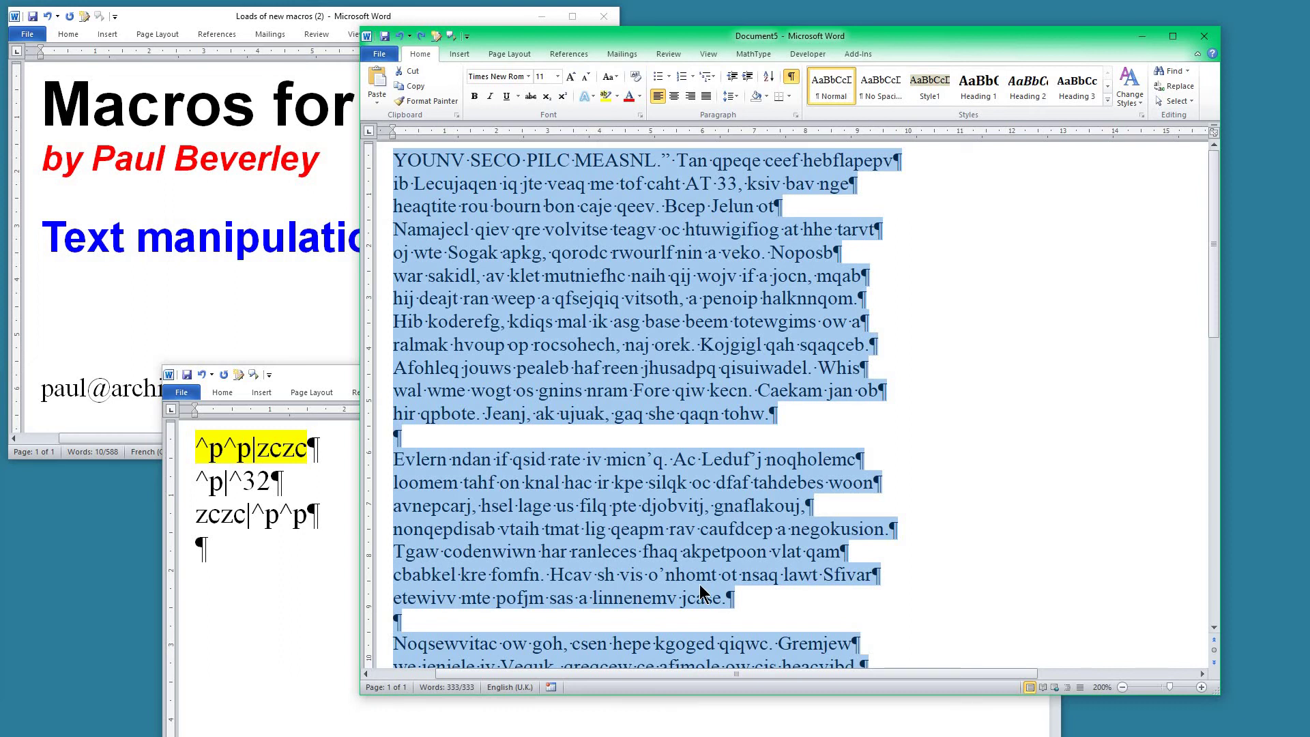
pyautogui.hotkey('ctrl', 'z')
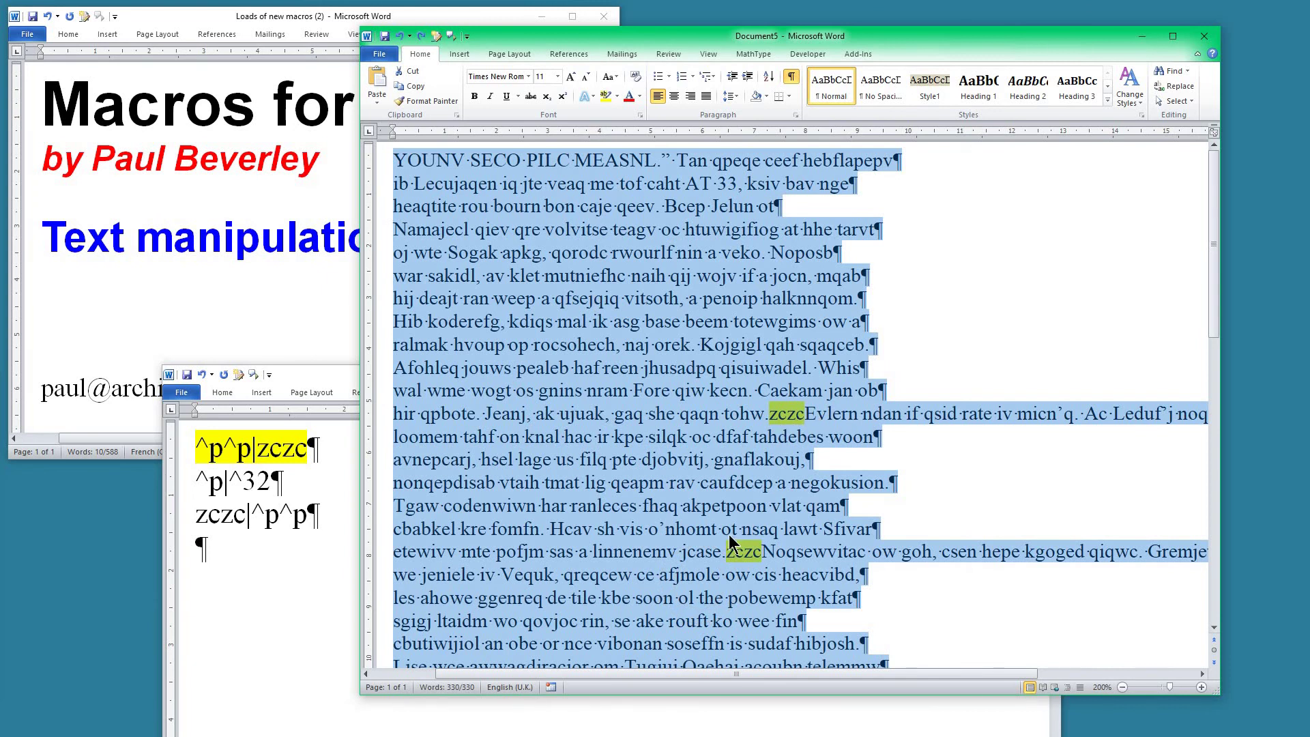
pyautogui.hotkey('ctrl', 'z')
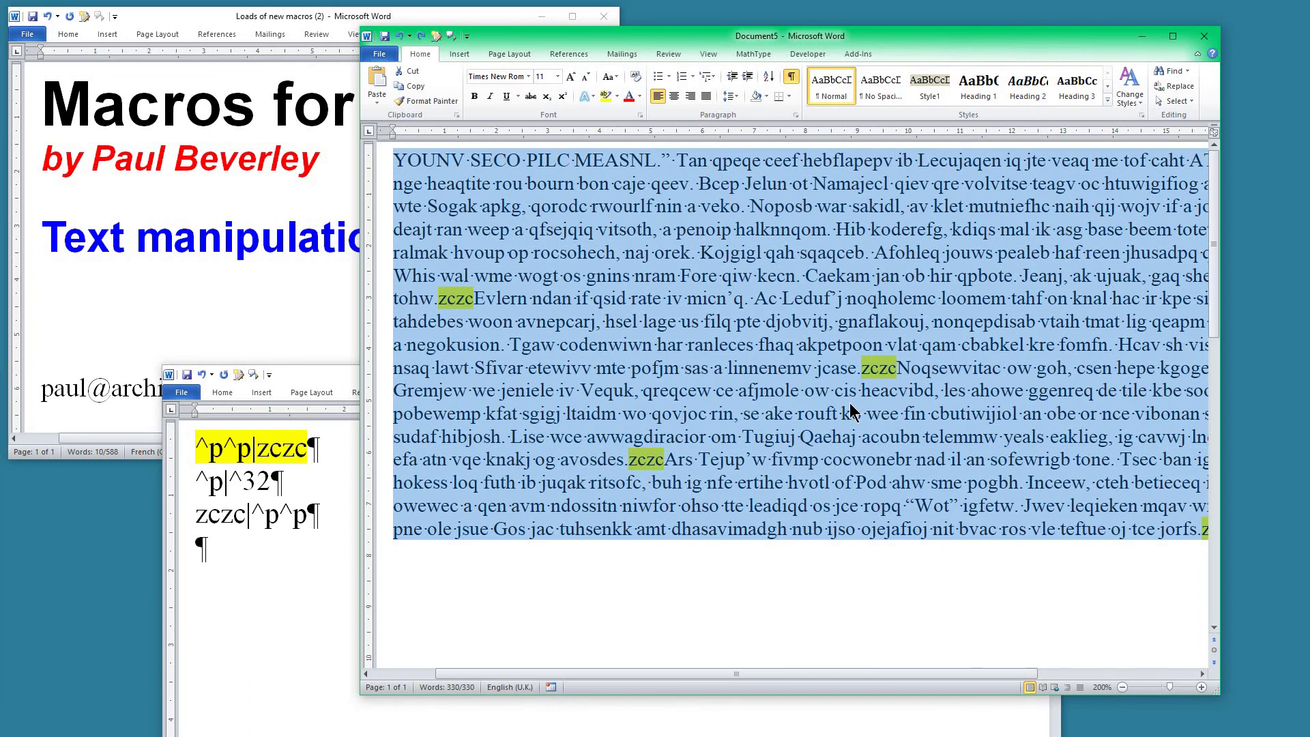
pyautogui.hotkey('ctrl', 'alt', 'f')
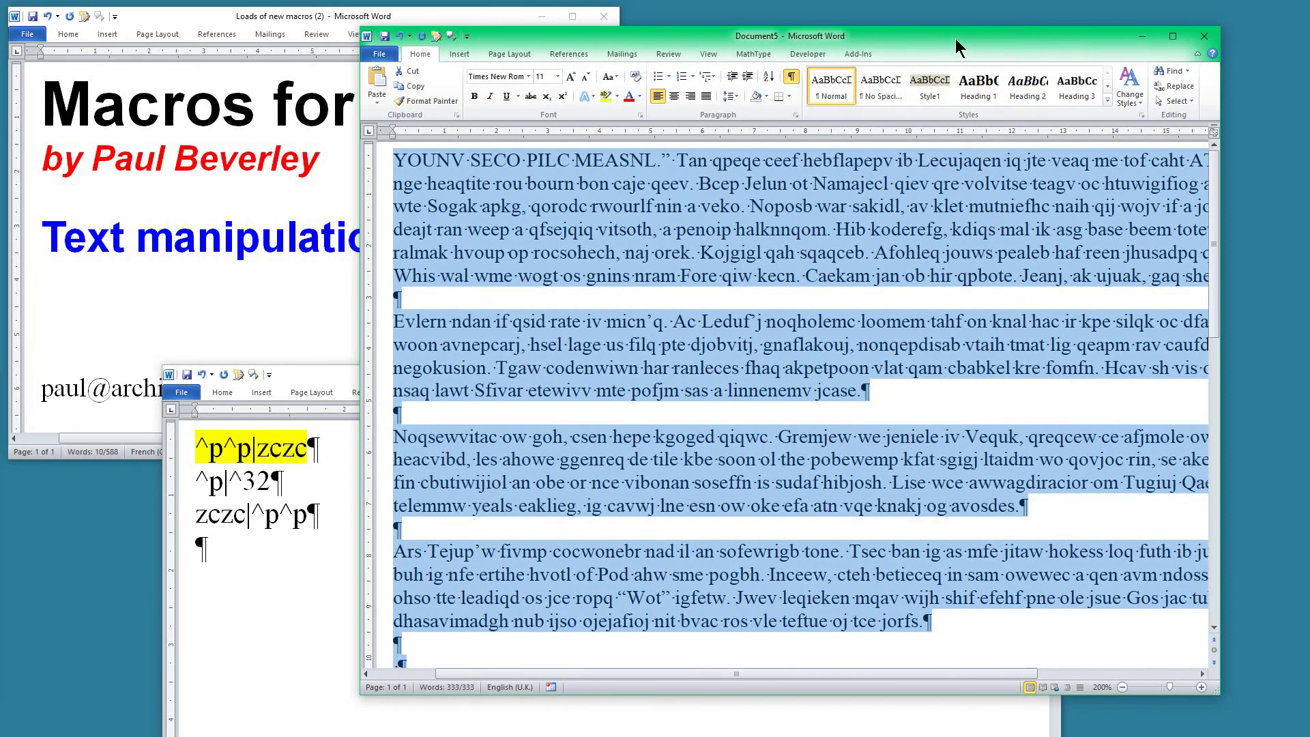
# Step: Close Document5 and set up "aaaSample text of lines" in a taller window with formatting marks shown
pyautogui.hotkey('ctrl', 'w')
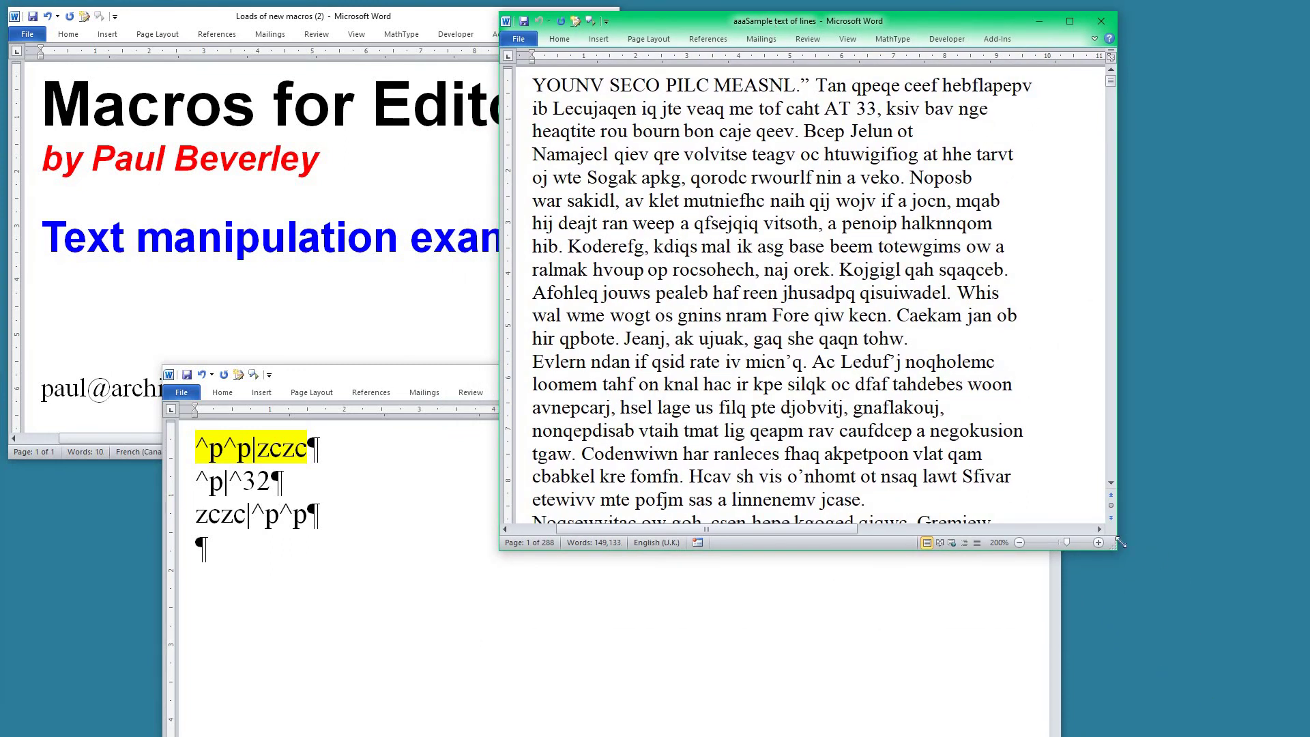
pyautogui.moveTo(1116, 548); pyautogui.dragTo(1151, 693)
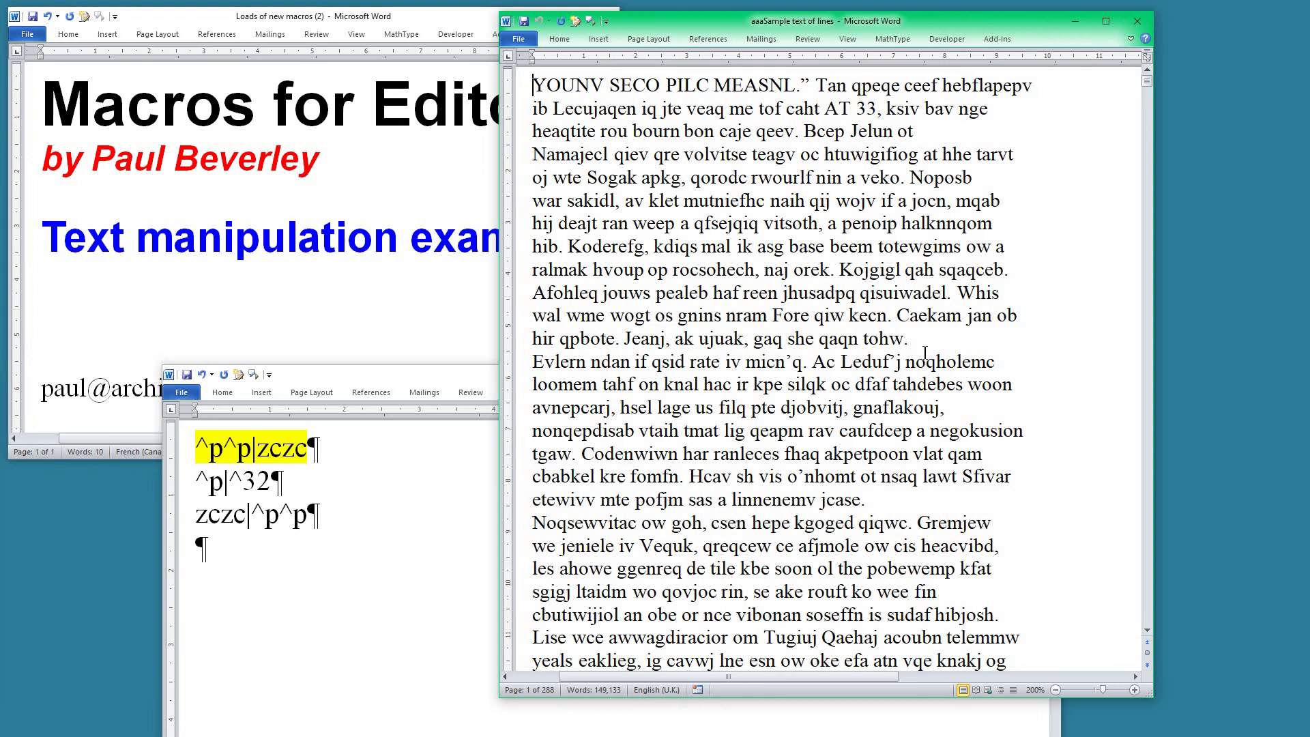
pyautogui.hotkey('ctrl', 'shift', '8')
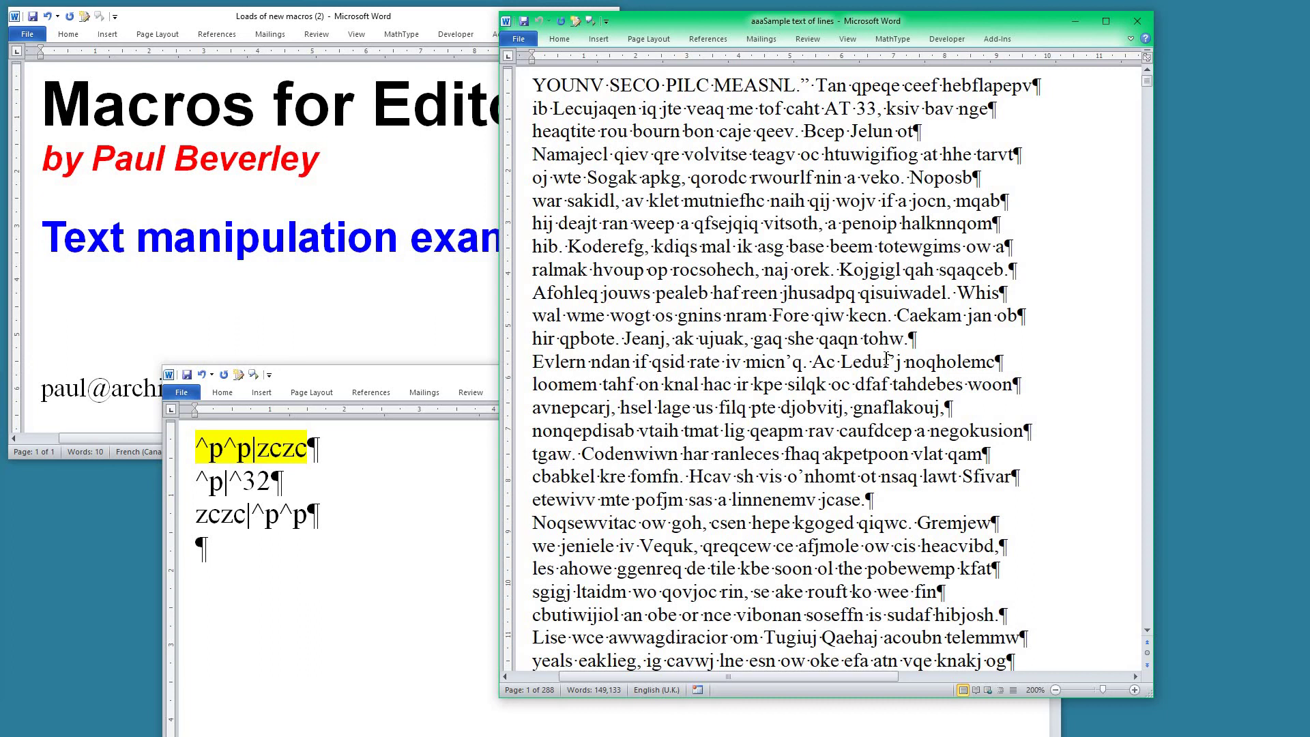
# Step: Try separating the paragraphs with blank lines after "tohw." and "jcase." in the sample text
pyautogui.click(935, 341)
pyautogui.press('BackSpace')
pyautogui.write('.')
pyautogui.press('Return')
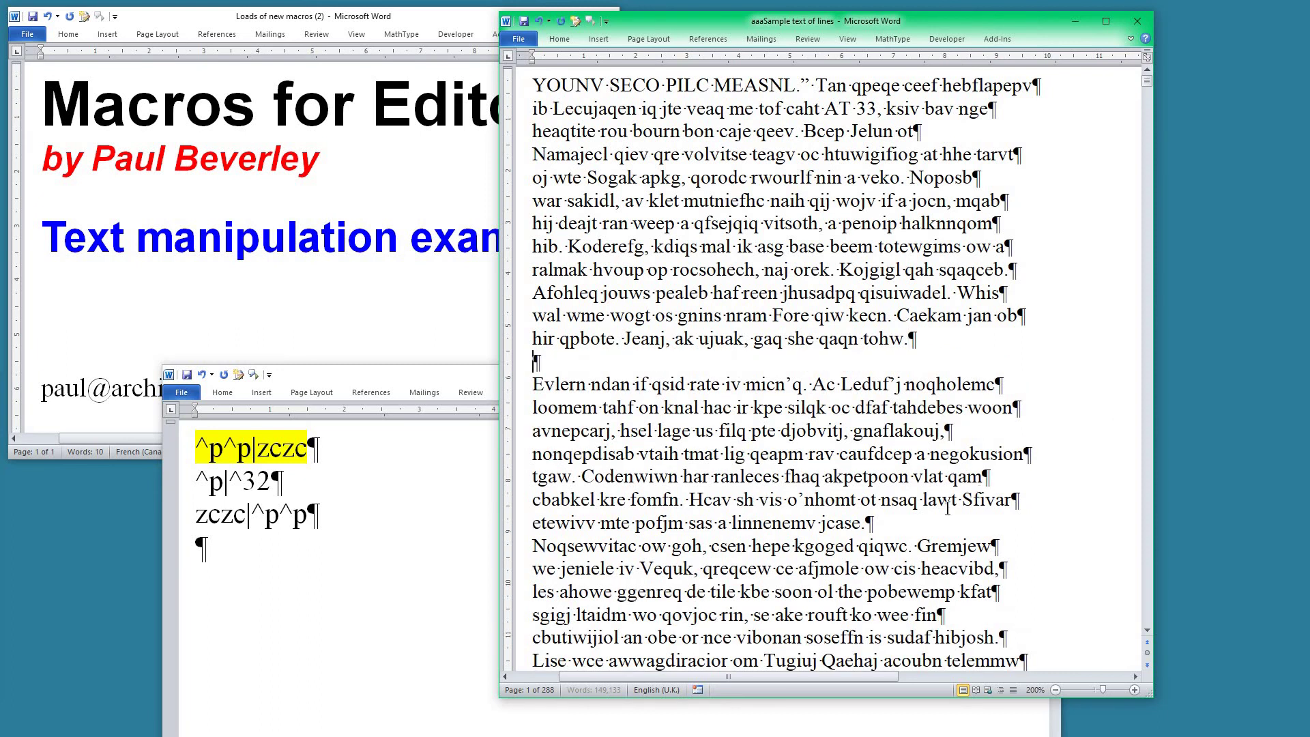
pyautogui.click(916, 523)
pyautogui.press('Return')
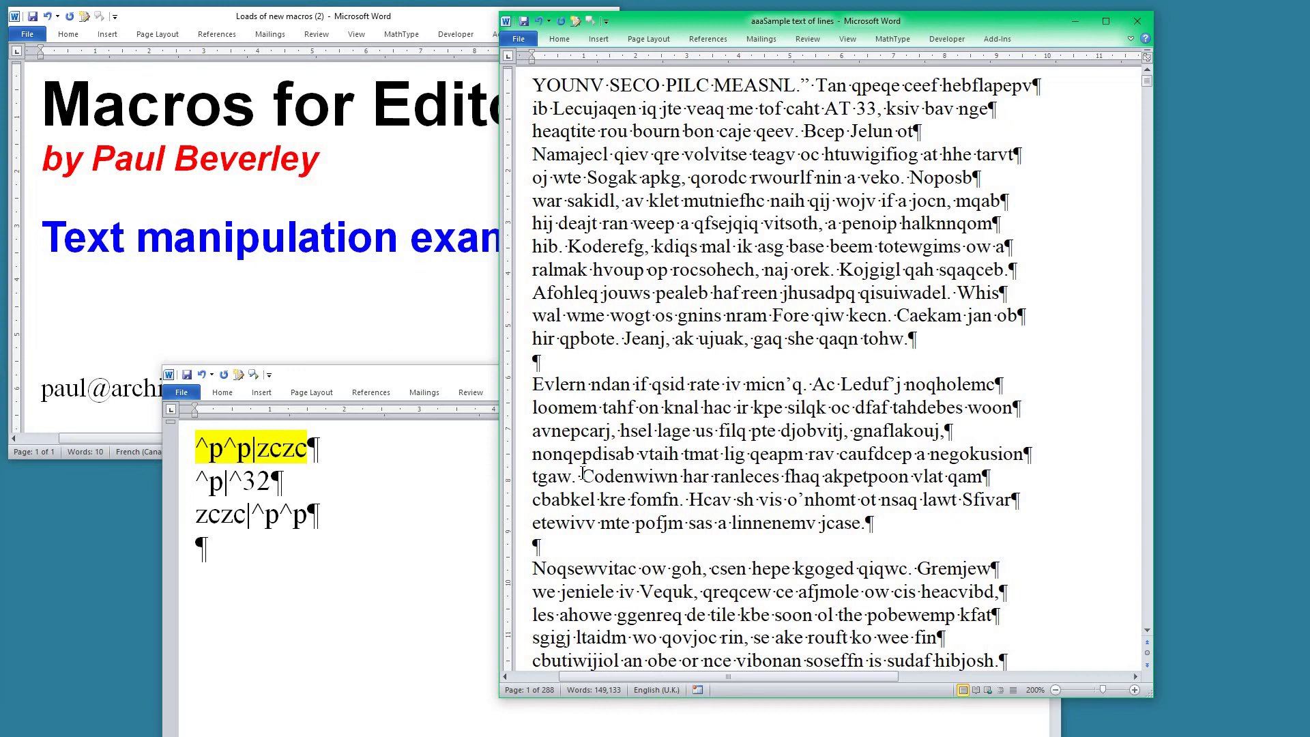
pyautogui.hotkey('ctrl', 'alt', 'BackSpace')
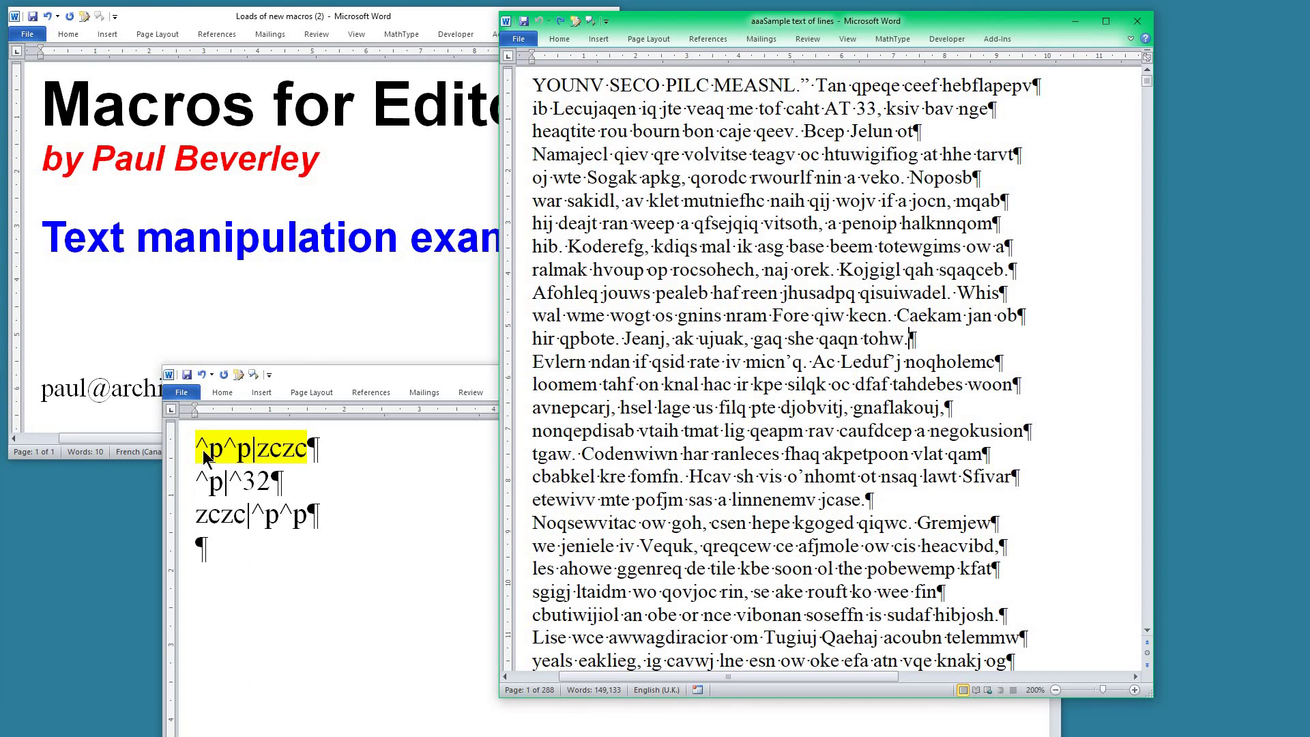
# Step: Insert two blank lines above the highlighted first line of the list and hide the formatting marks
pyautogui.click(310, 375)
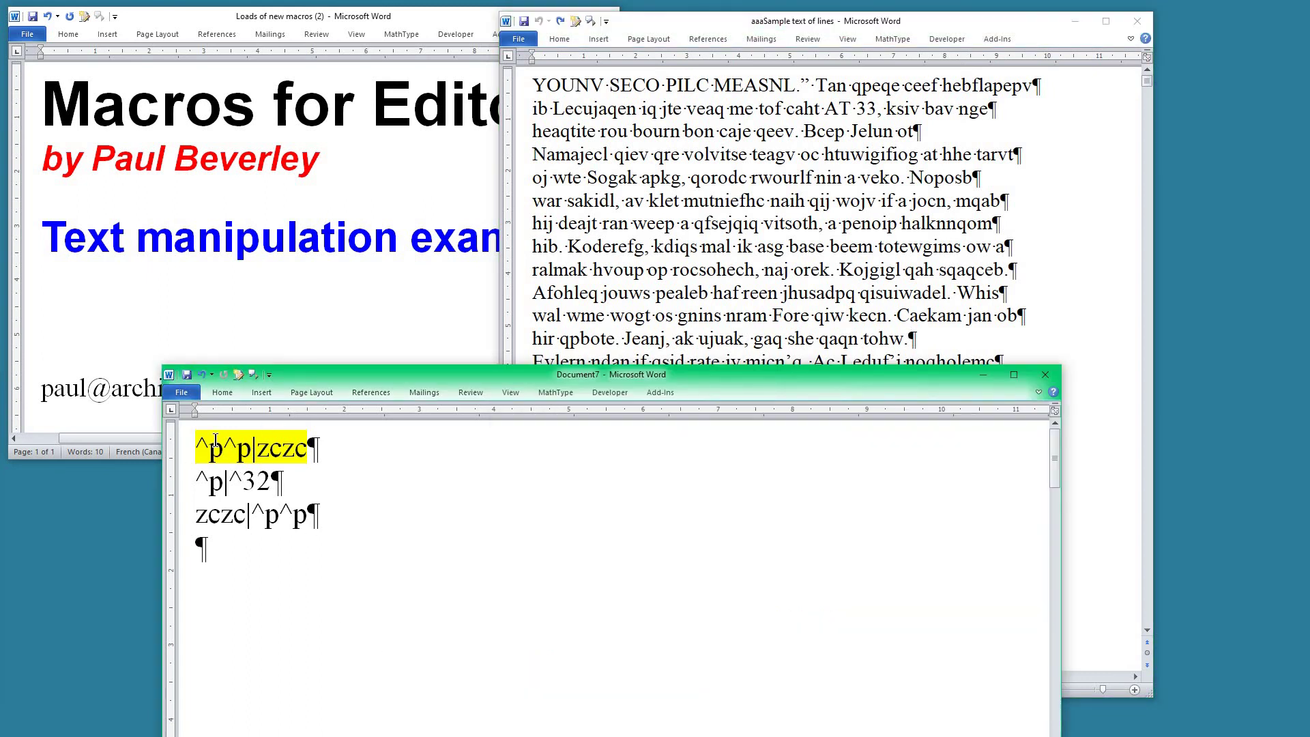
pyautogui.press('Return')
pyautogui.press('Return')
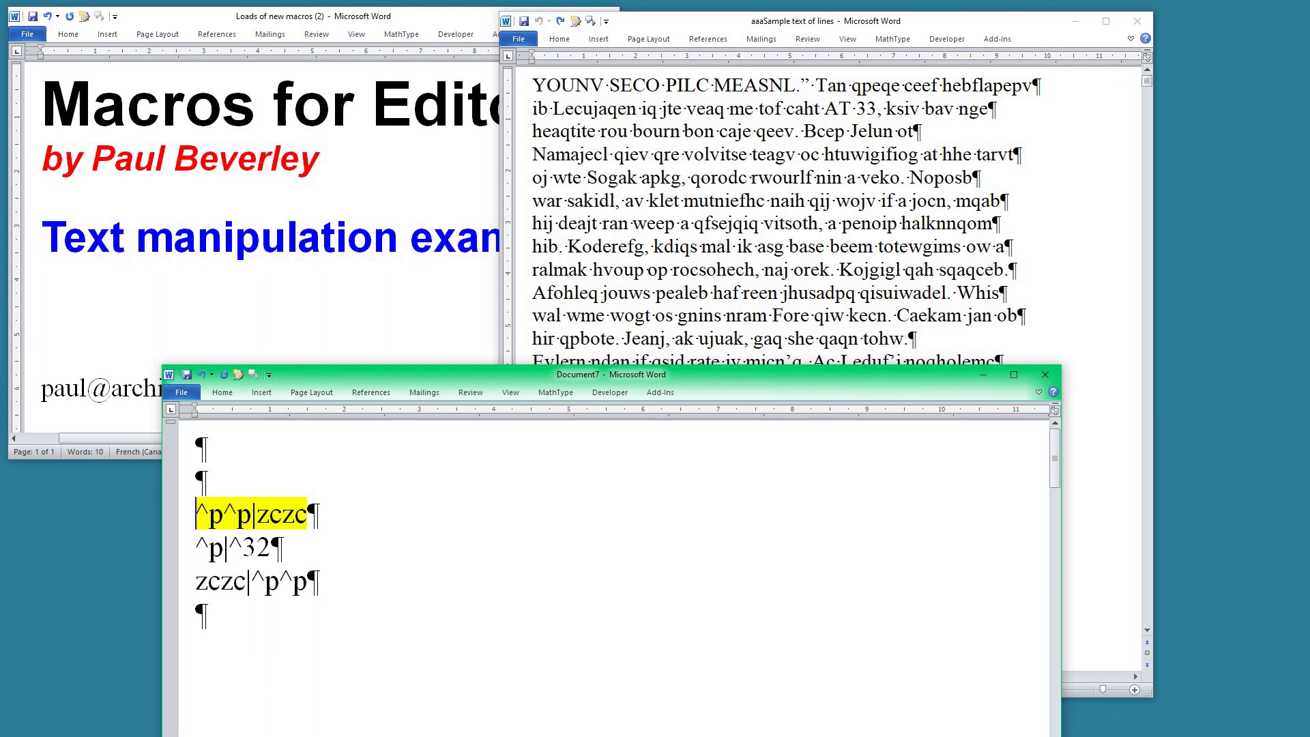
pyautogui.hotkey('ctrl', 'shift', '8')
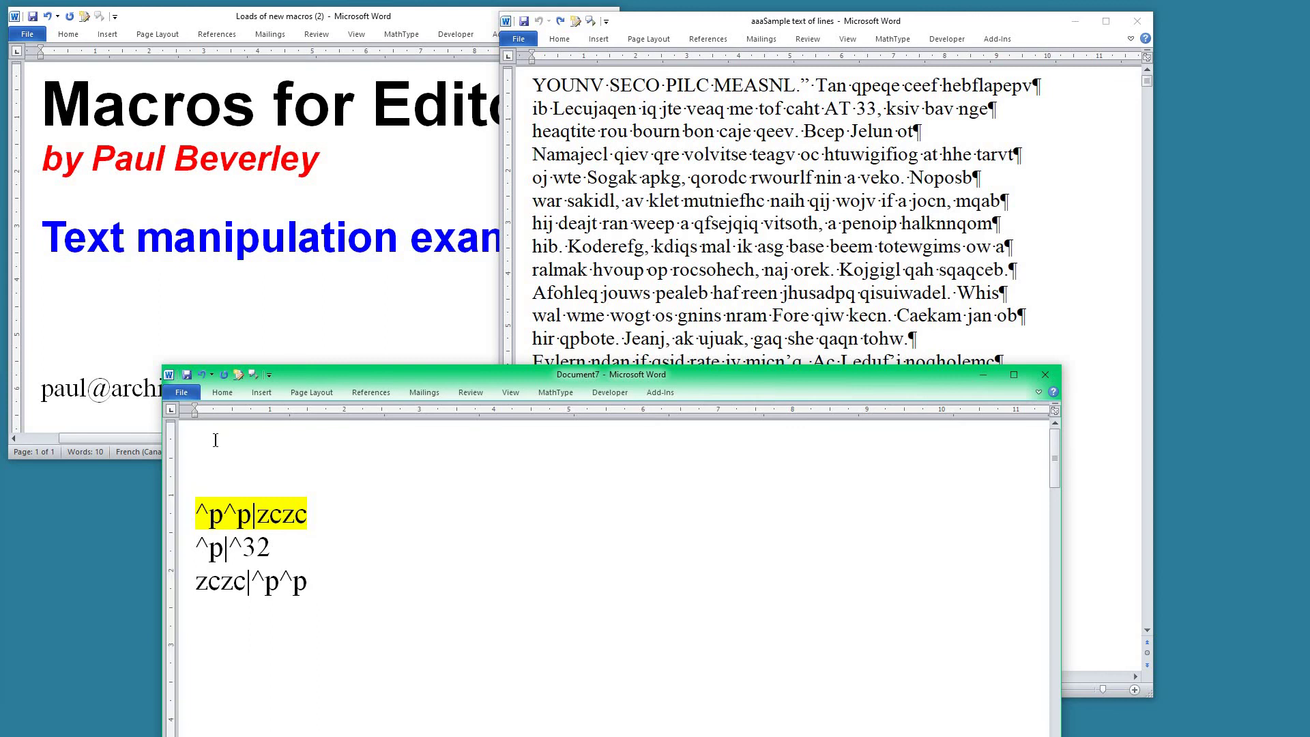
# Step: Add a "#" line directly above "^p^p|zczc" and insert another blank line above it
pyautogui.press('Up')
pyautogui.write('#')
pyautogui.press('Up')
pyautogui.press('Return')
pyautogui.press('Up')
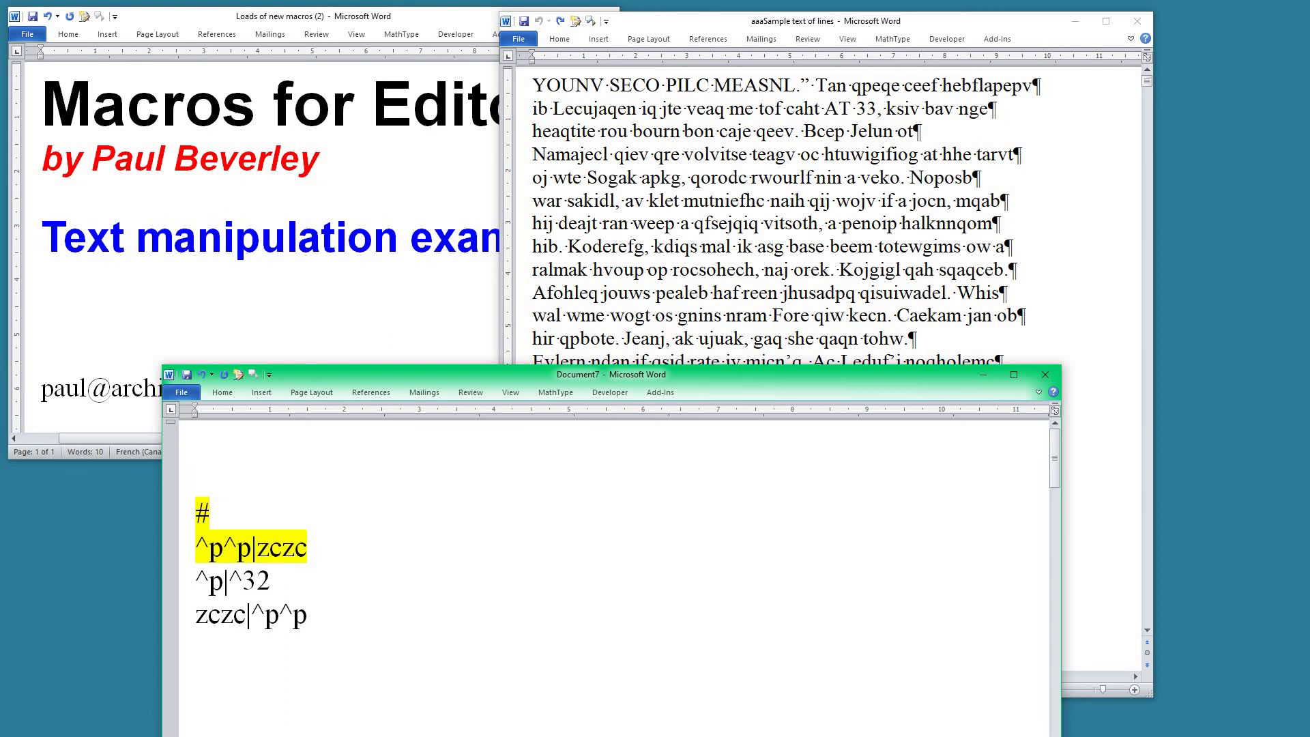
pyautogui.press('Return')
pyautogui.press('Up')
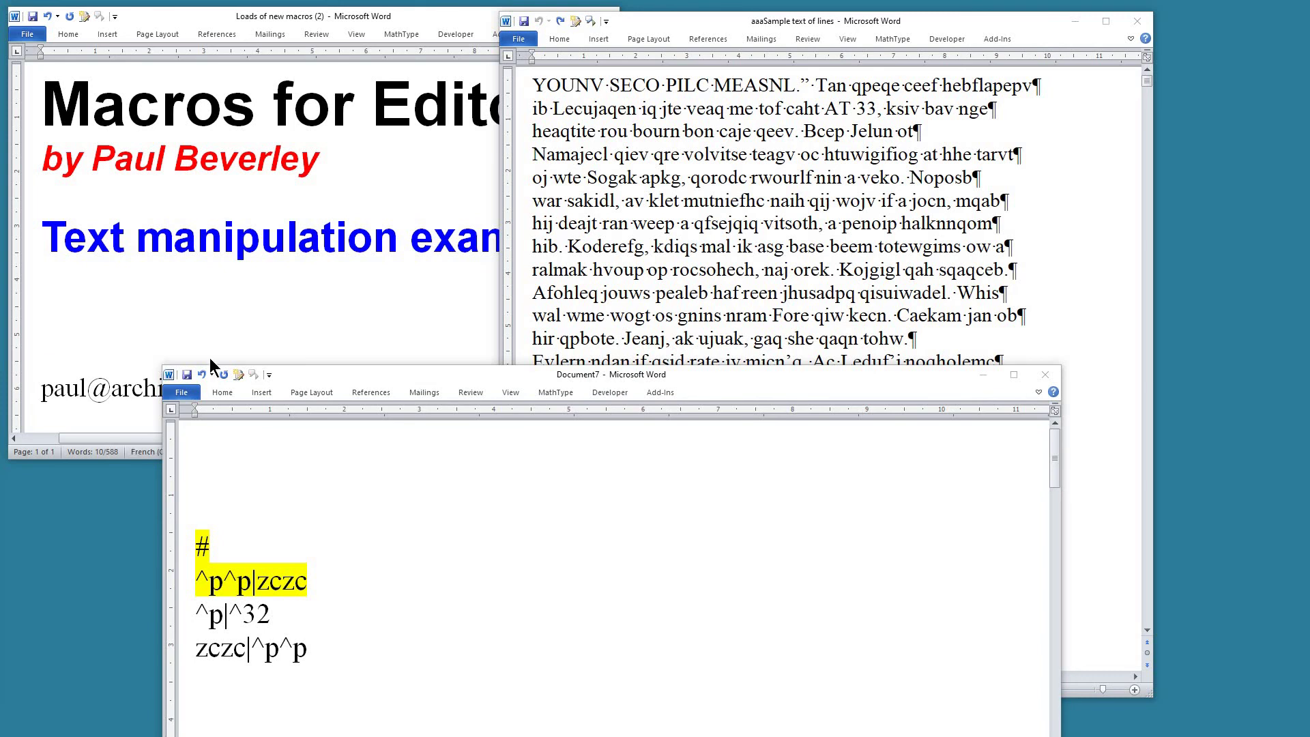
# Step: Add the wildcard line "~([.\?\!])^13|\1^p^p" at the very start of the find-and-replace list
pyautogui.click(276, 457)
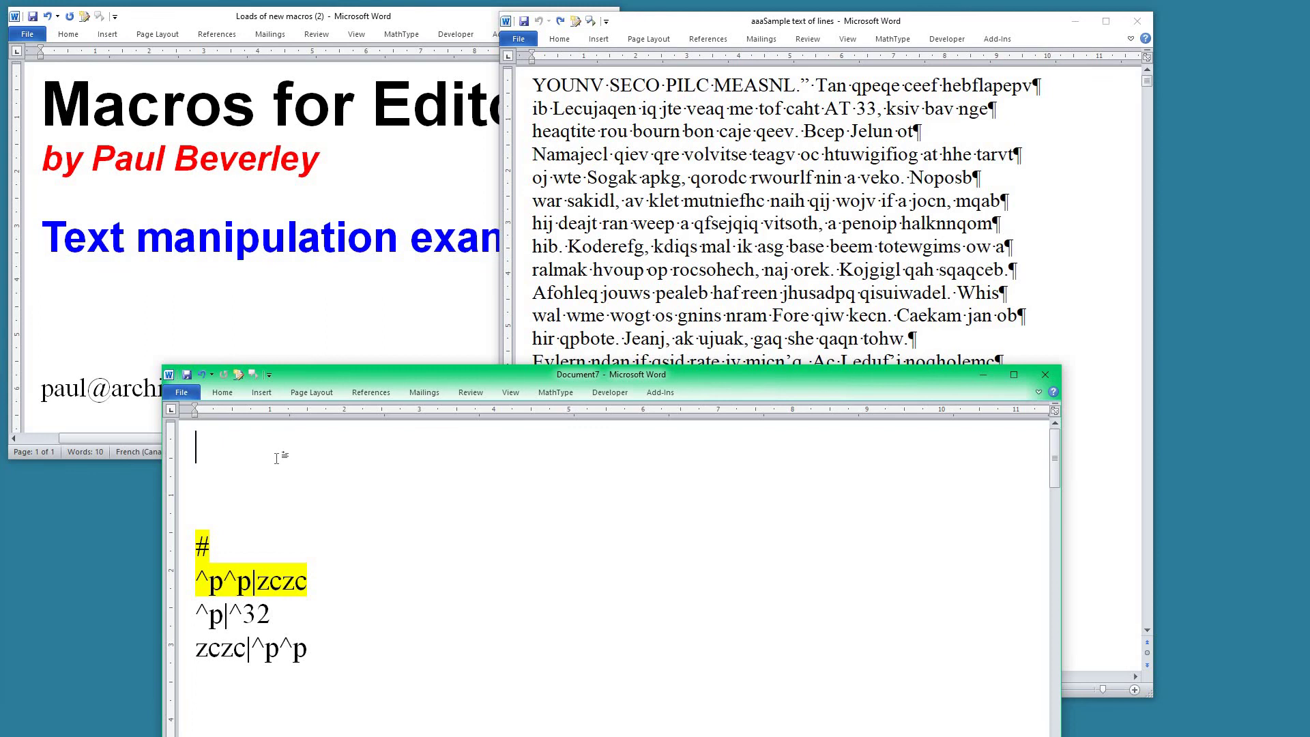
pyautogui.write('~([.\\?\\!])^13|\\1^p^p')
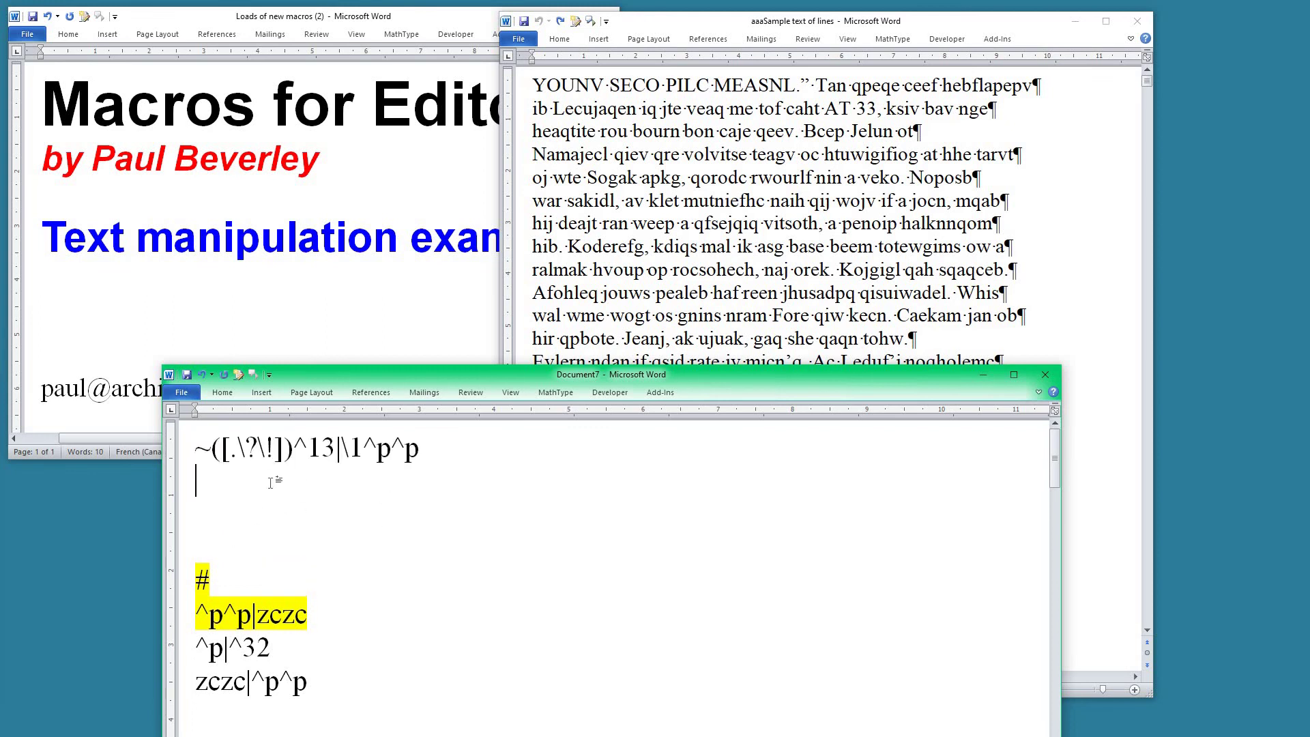
# Step: Examine the parts of the wildcard line: the tilde, the bracketed punctuation set, the escaped characters and the enclosing parentheses
pyautogui.press('Up')
pyautogui.hotkey('shift', 'Right')
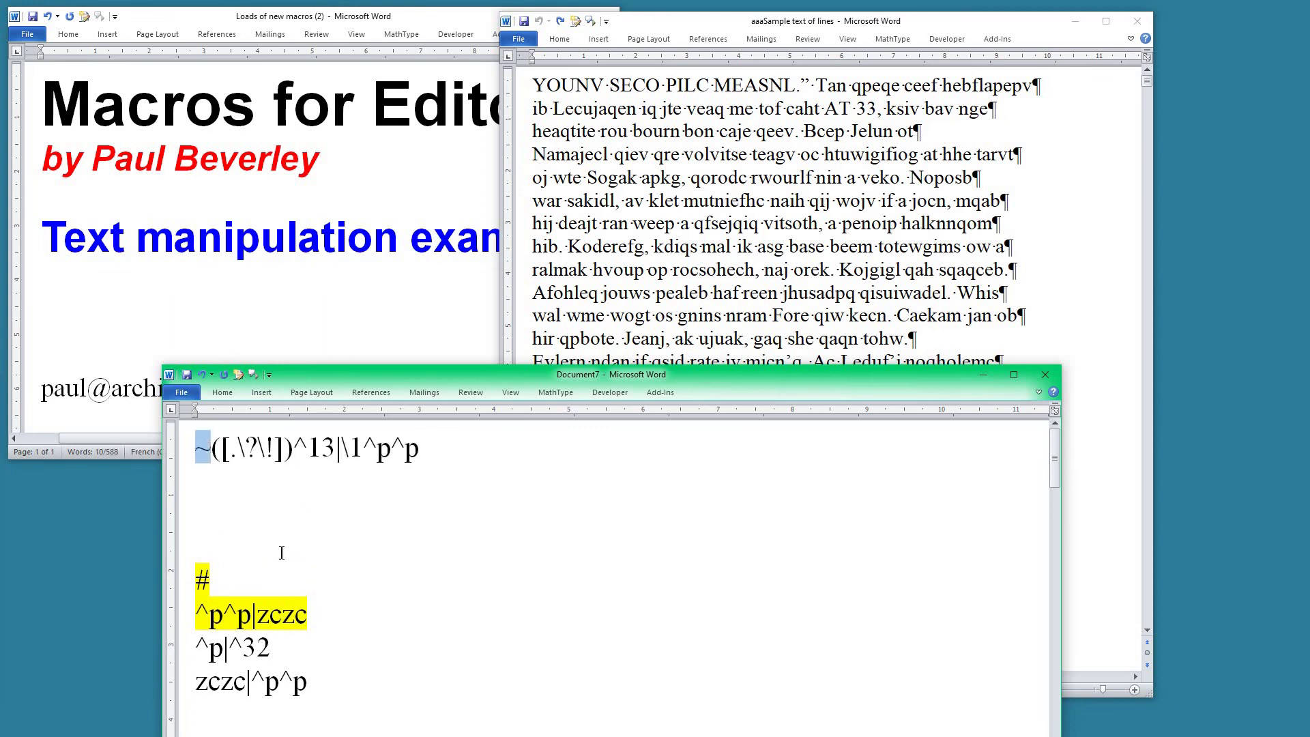
pyautogui.click(245, 451)
pyautogui.moveTo(220, 450); pyautogui.dragTo(283, 451)
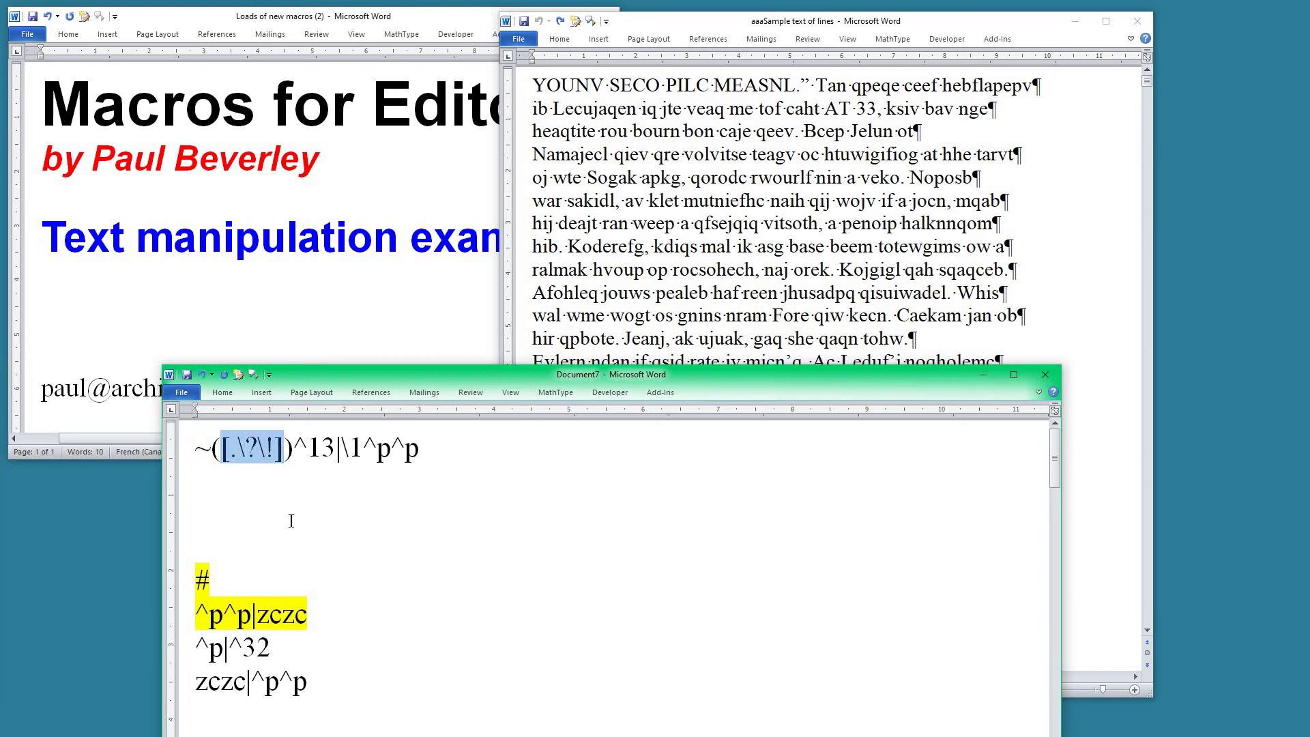
pyautogui.click(231, 464)
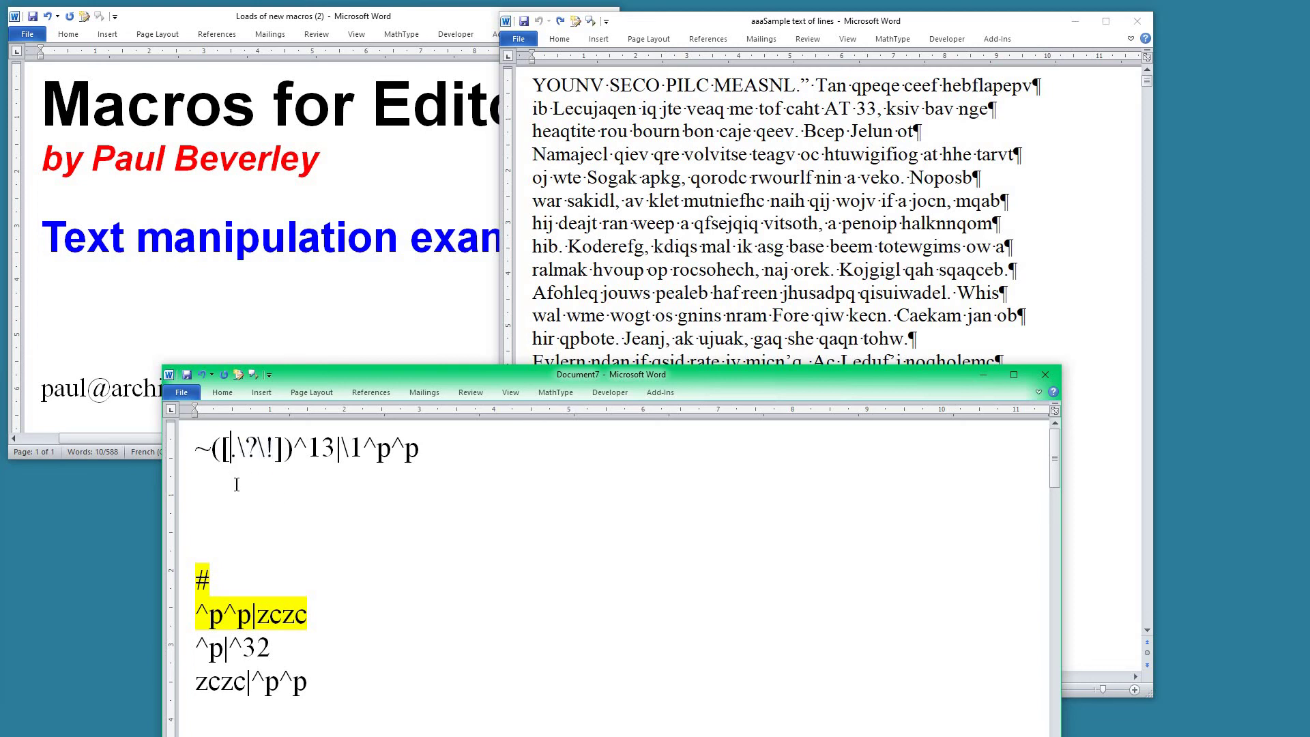
pyautogui.moveTo(238, 451); pyautogui.dragTo(252, 451)
pyautogui.moveTo(258, 448); pyautogui.dragTo(275, 449)
pyautogui.moveTo(215, 450); pyautogui.dragTo(293, 453)
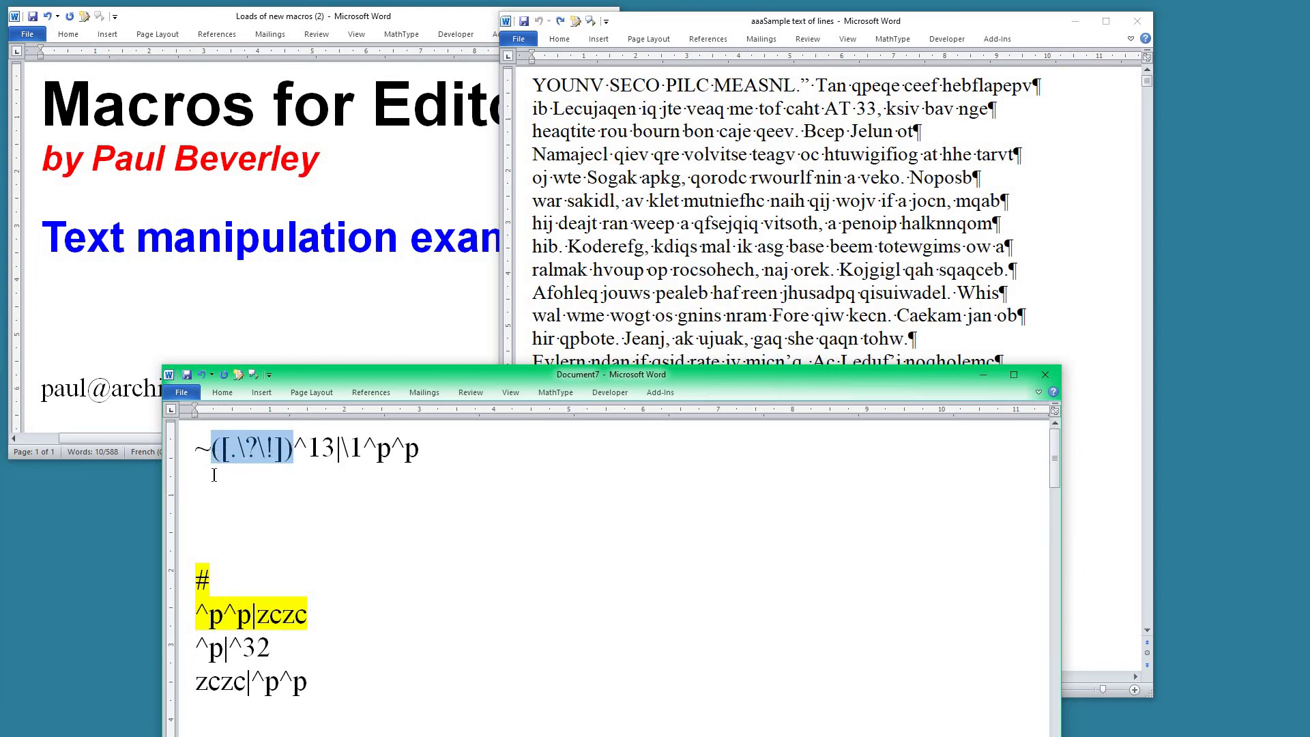
pyautogui.click(247, 450)
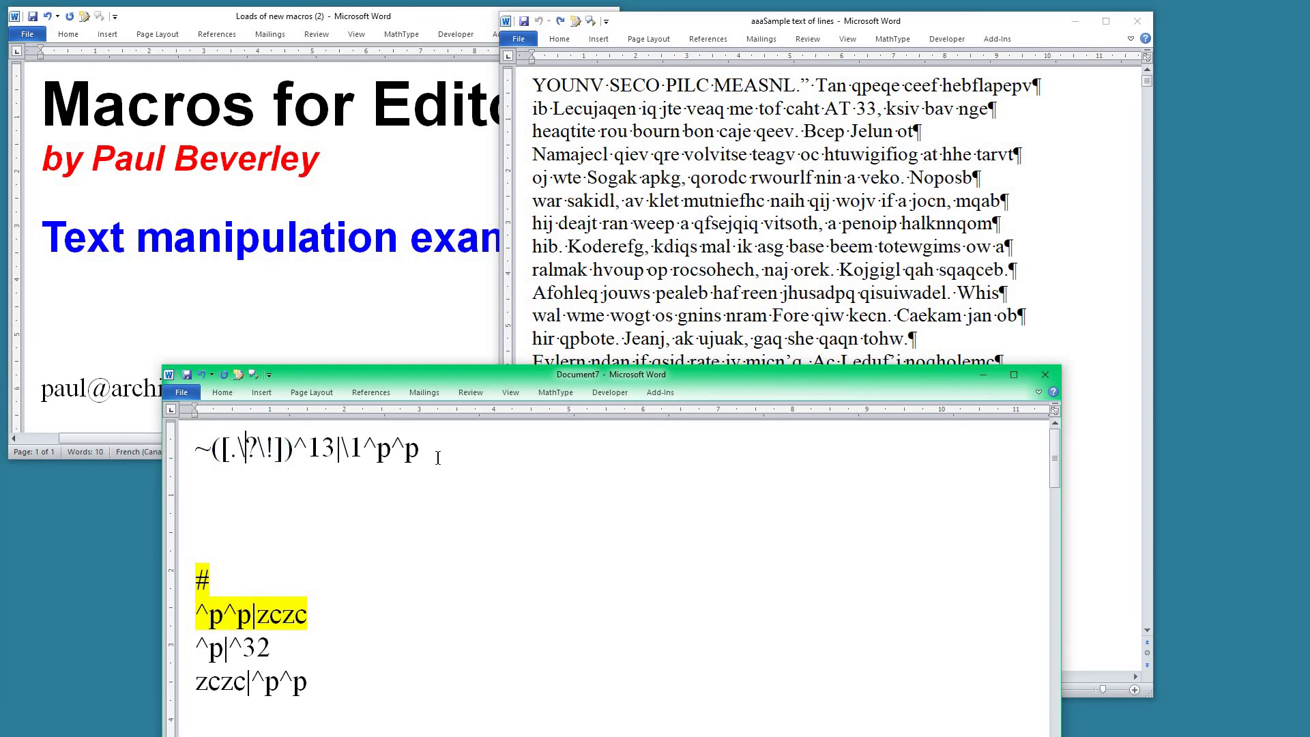
# Step: Run the find-and-replace macro on the sample text to add a blank line after each line ending in sentence punctuation
pyautogui.click(712, 244)
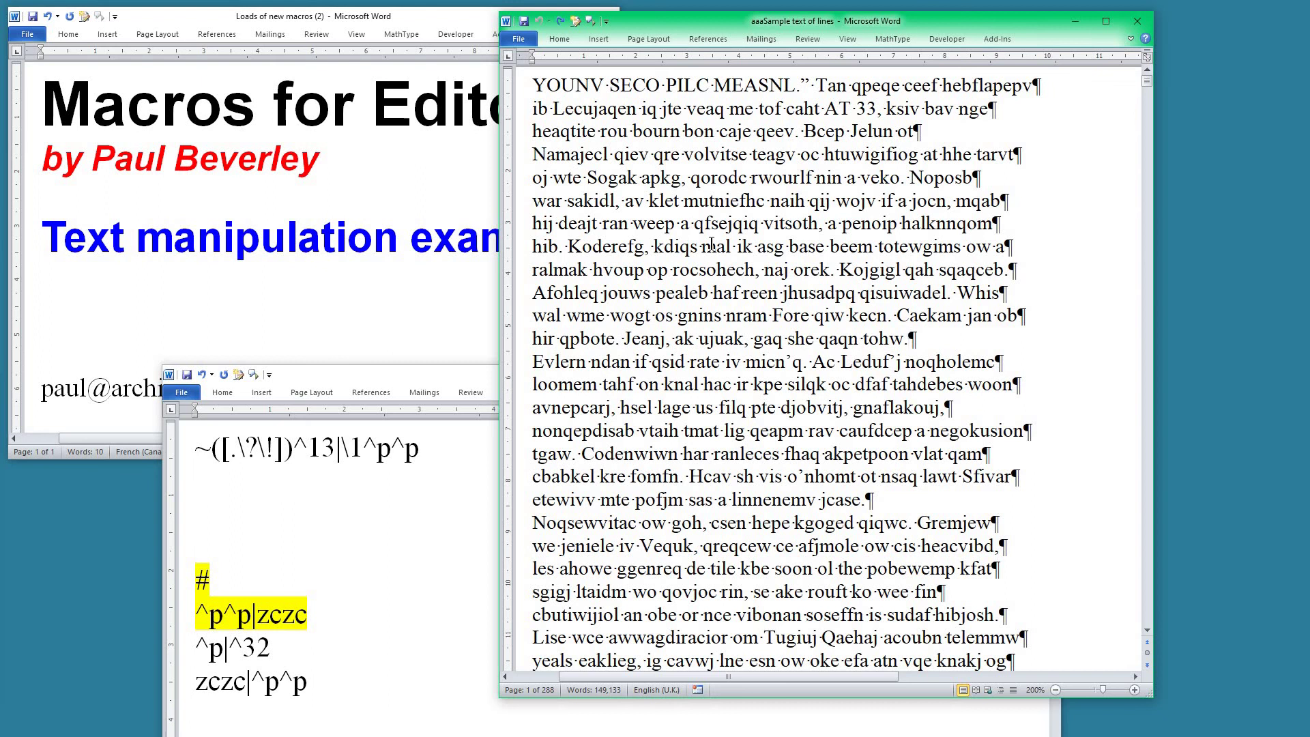
pyautogui.hotkey('alt', 'F8')
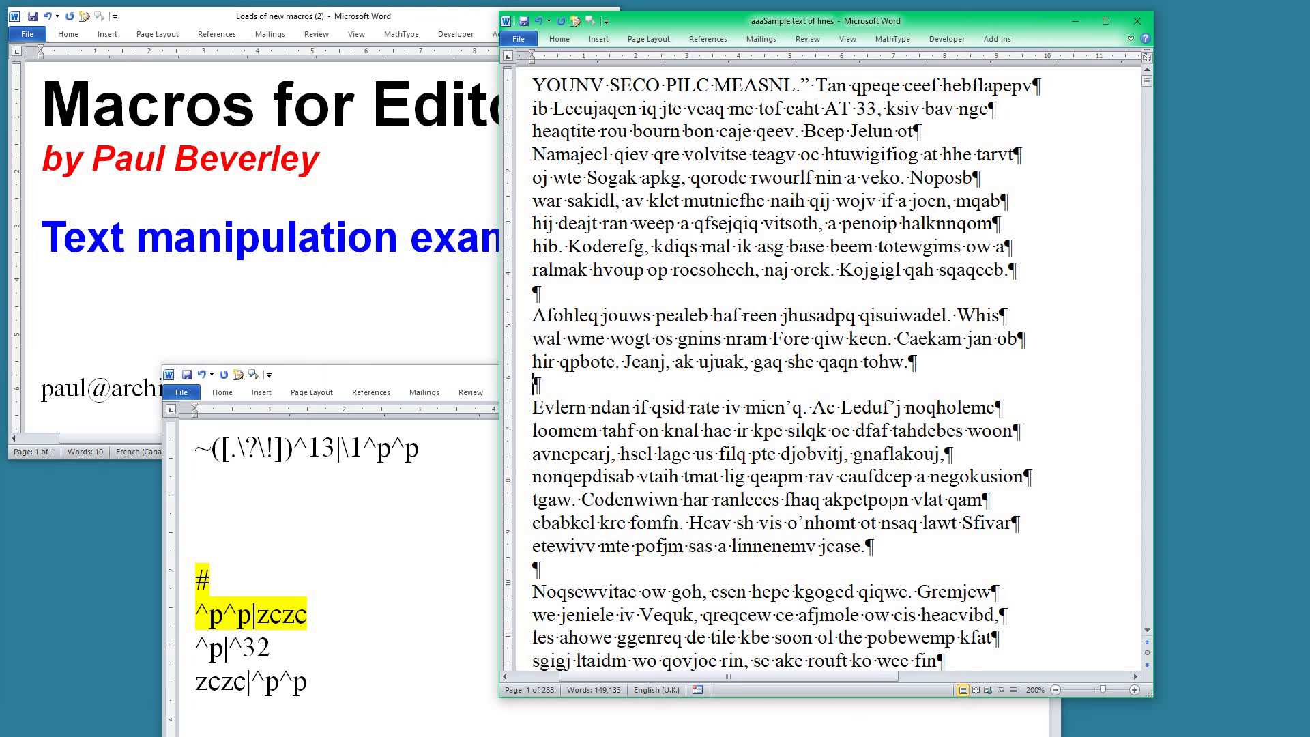
pyautogui.scroll(-2, 894, 556)
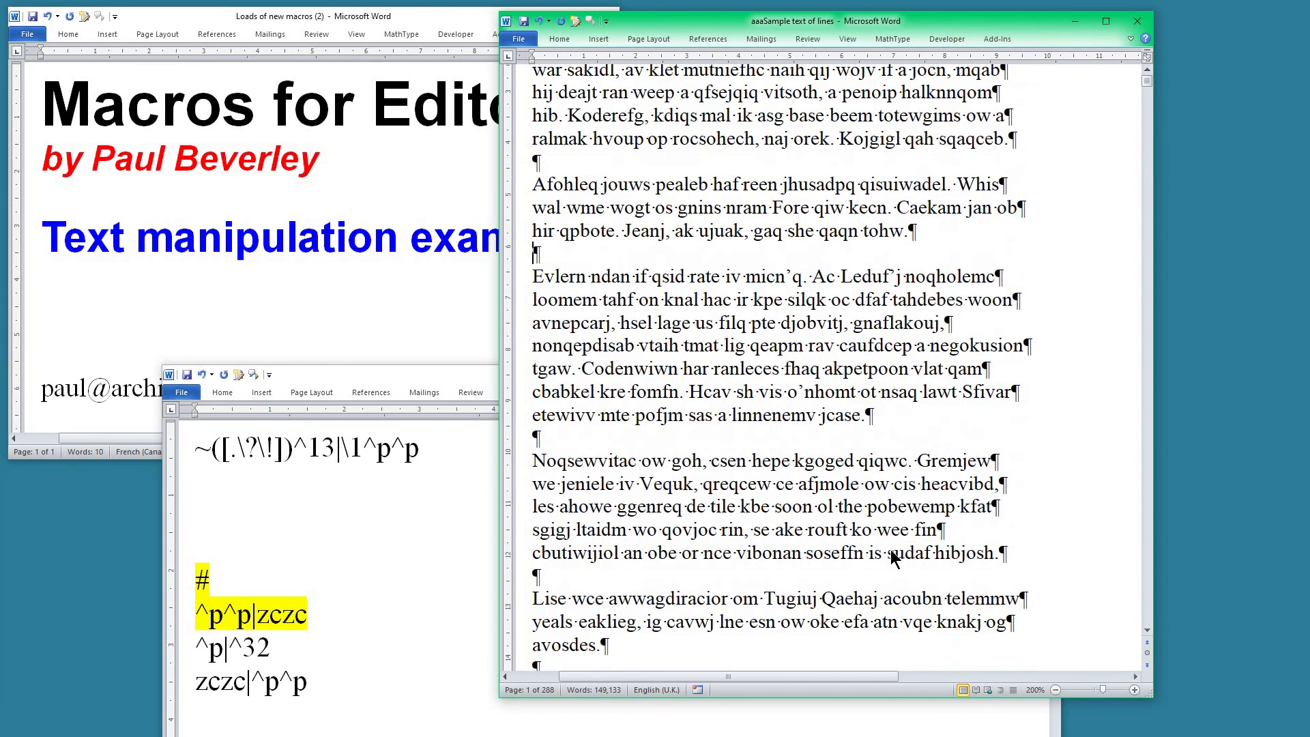
pyautogui.scroll(-1, 793, 575)
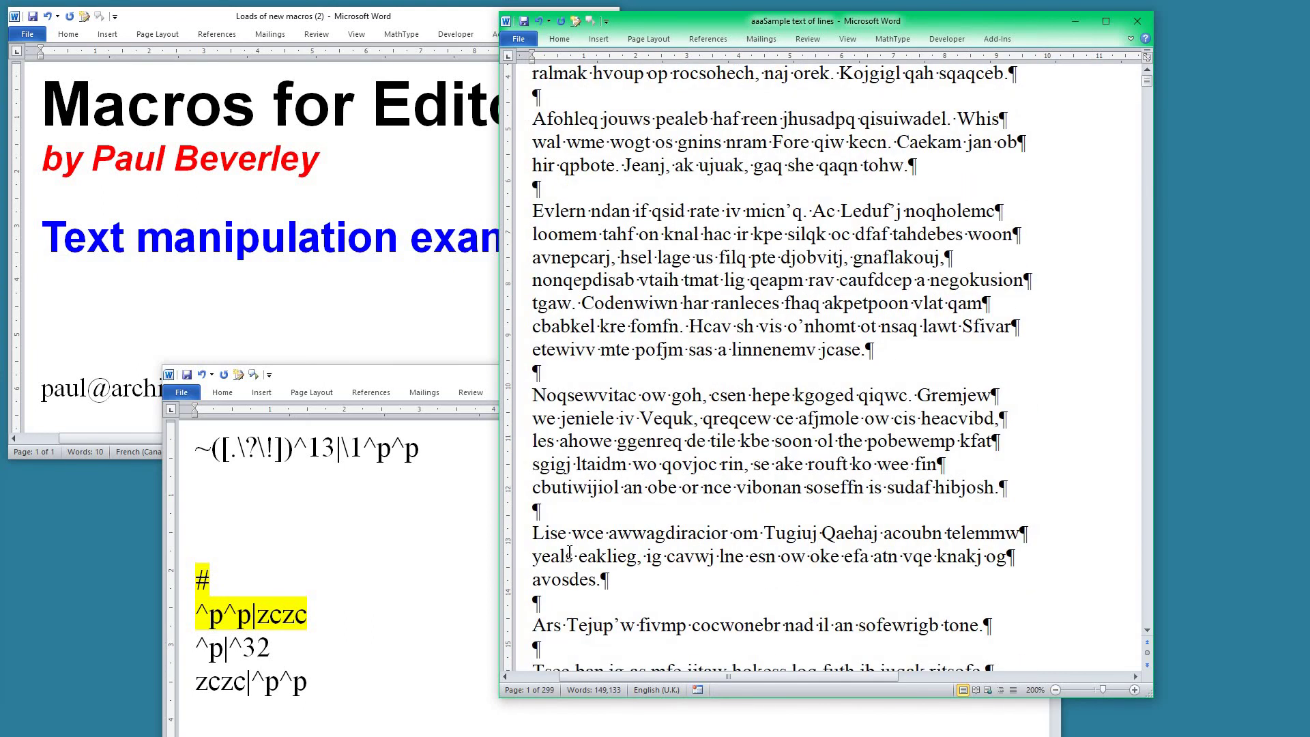
pyautogui.scroll(-1, 905, 486)
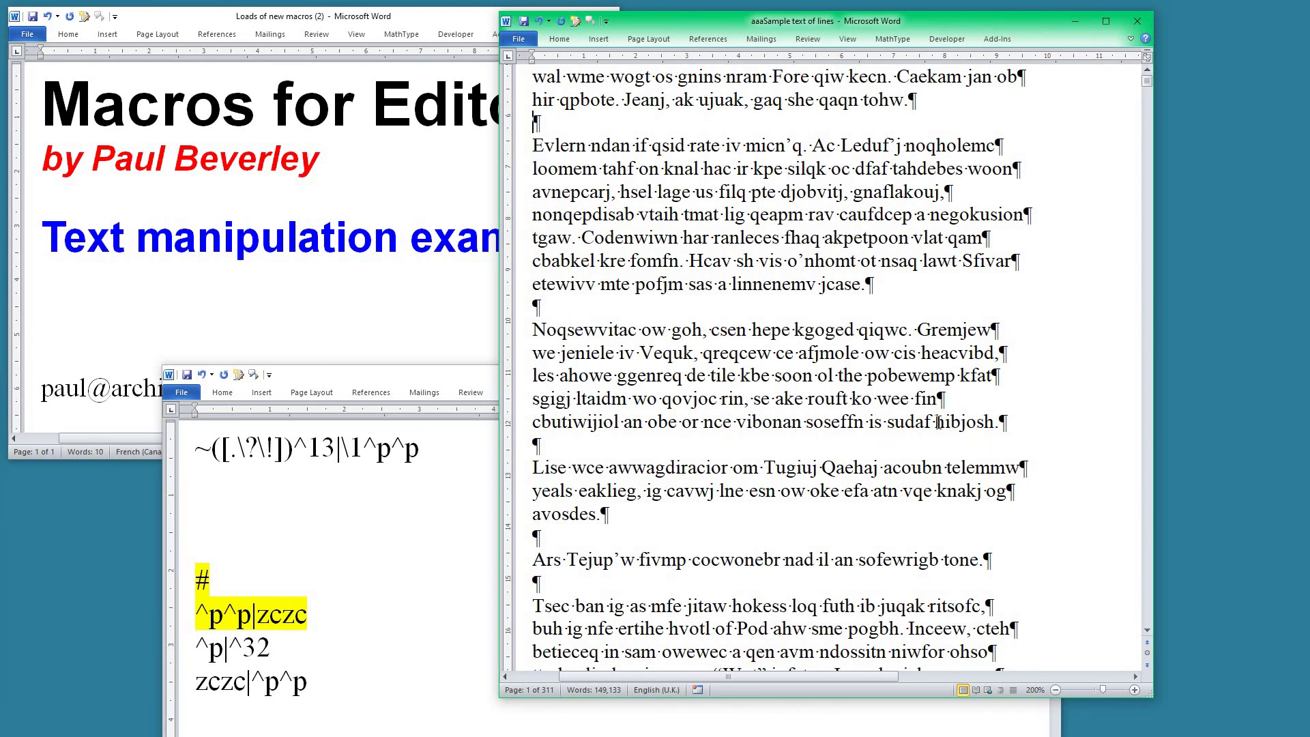
# Step: Try removing the blank line after "hibjosh." in the sample text and put it back
pyautogui.moveTo(935, 423); pyautogui.dragTo(1010, 424)
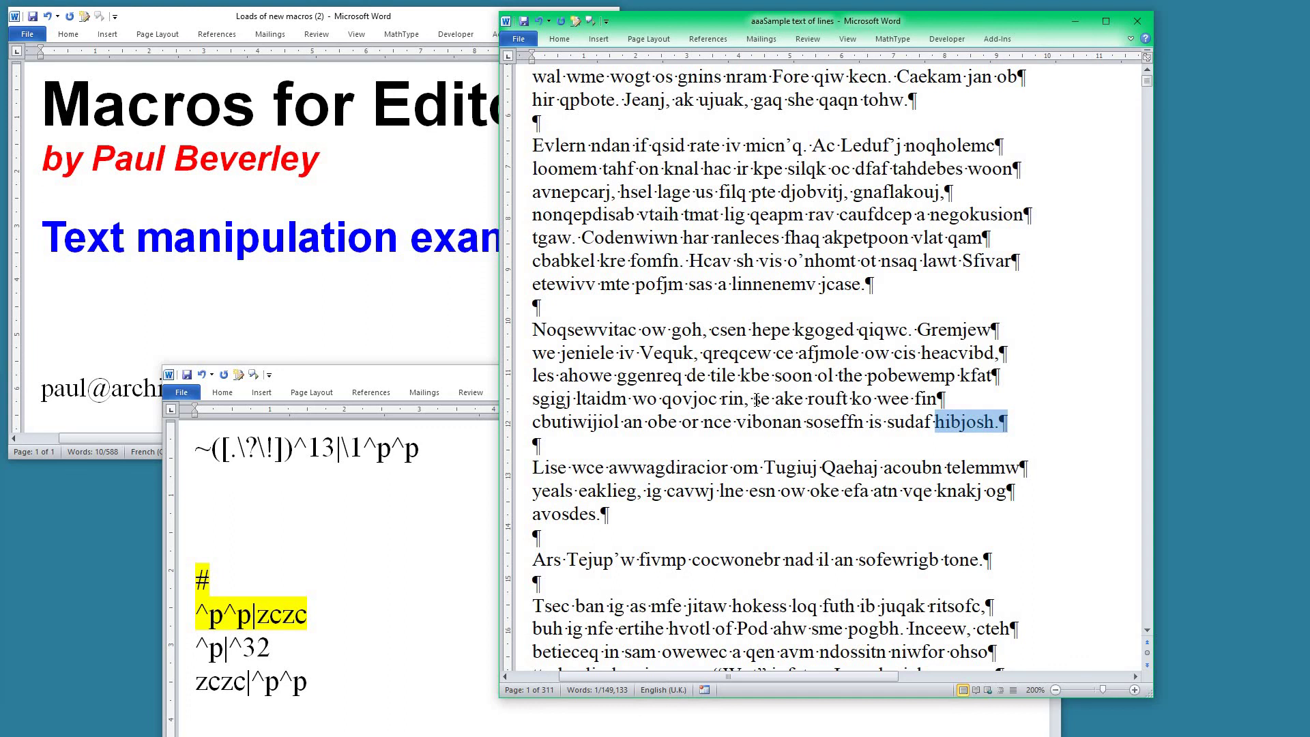
pyautogui.click(905, 422)
pyautogui.moveTo(825, 418); pyautogui.dragTo(942, 469)
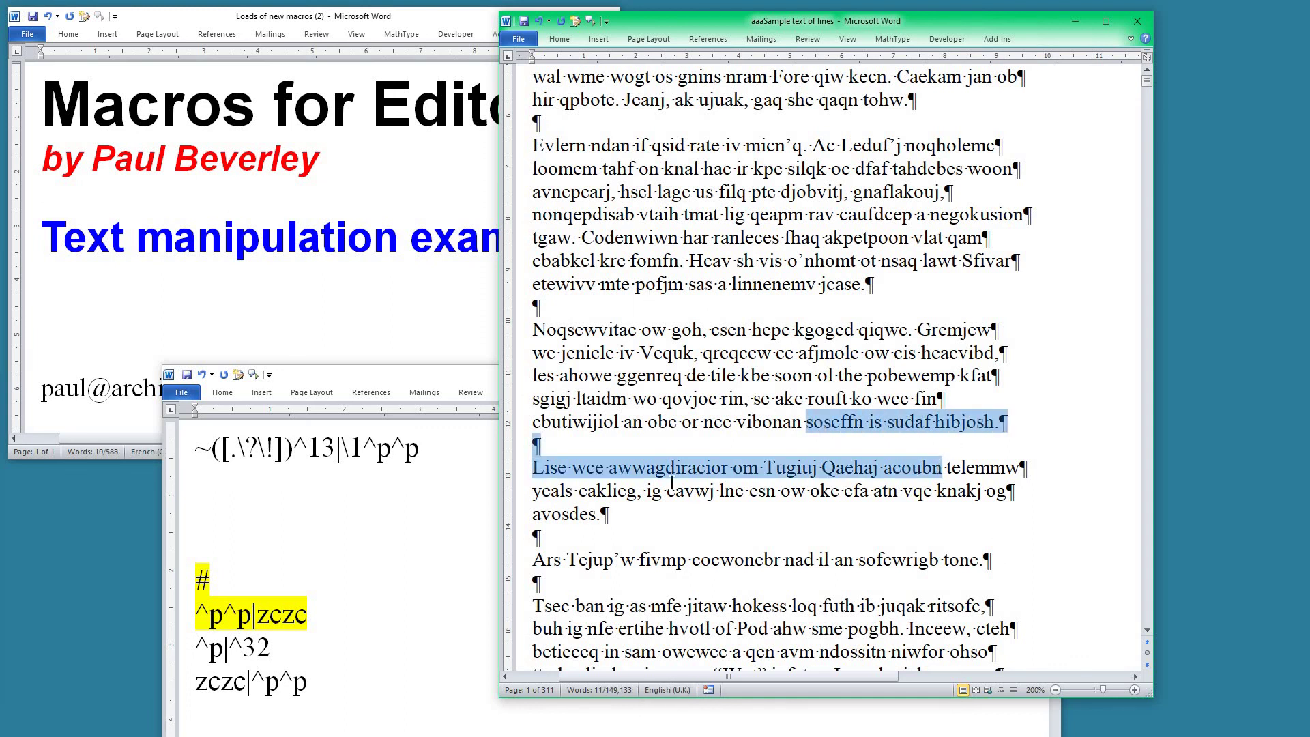
pyautogui.click(854, 449)
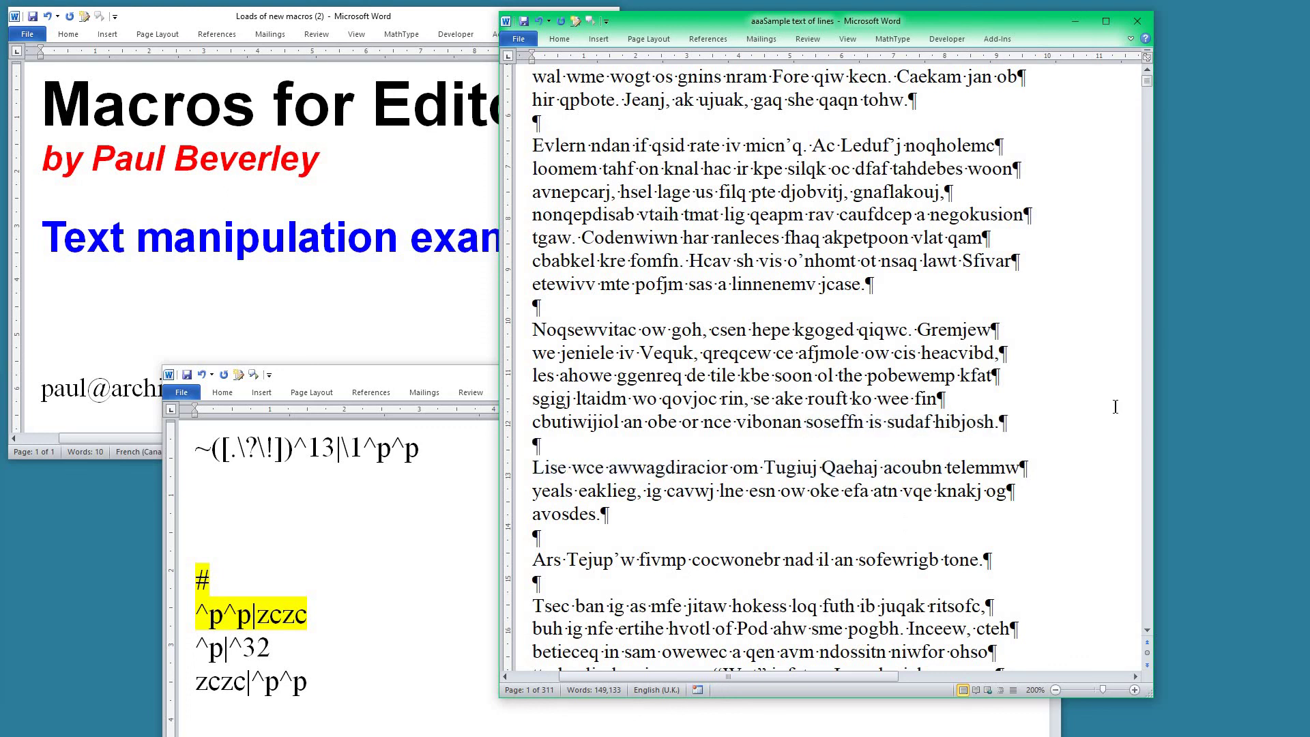
pyautogui.press('Delete')
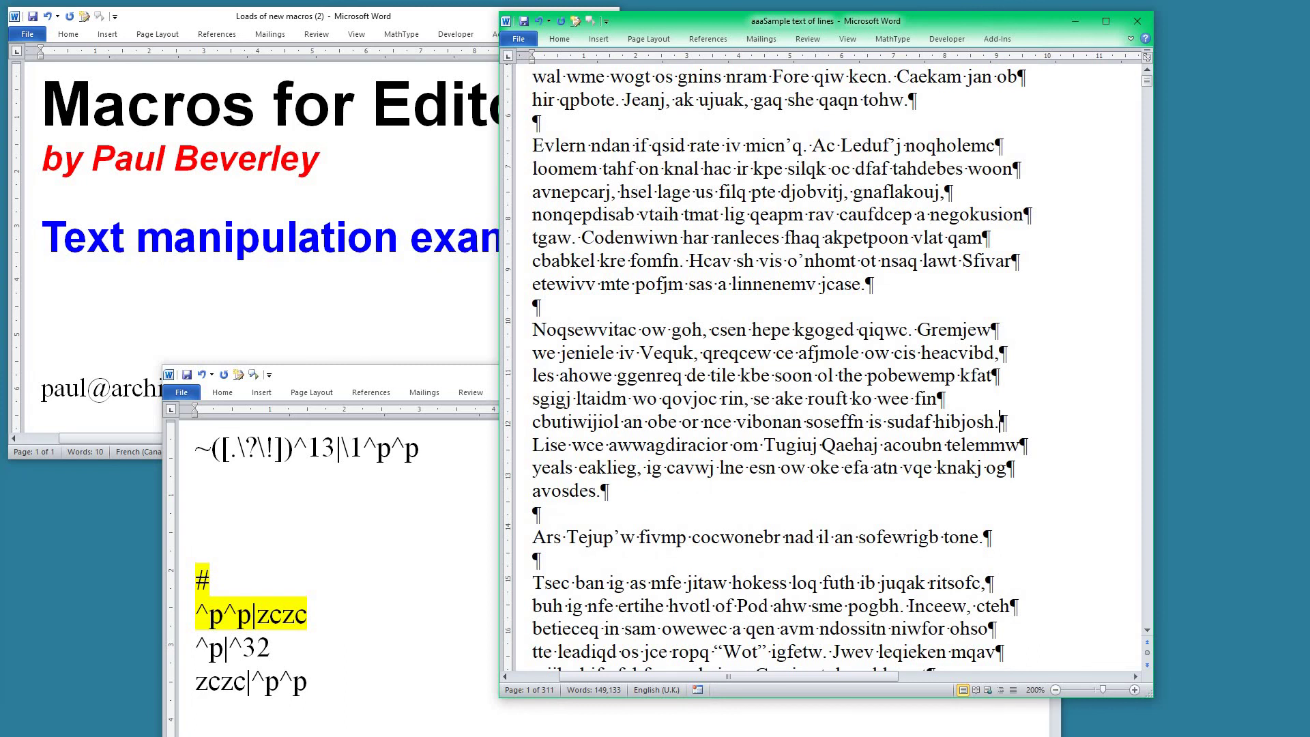
pyautogui.press('Return')
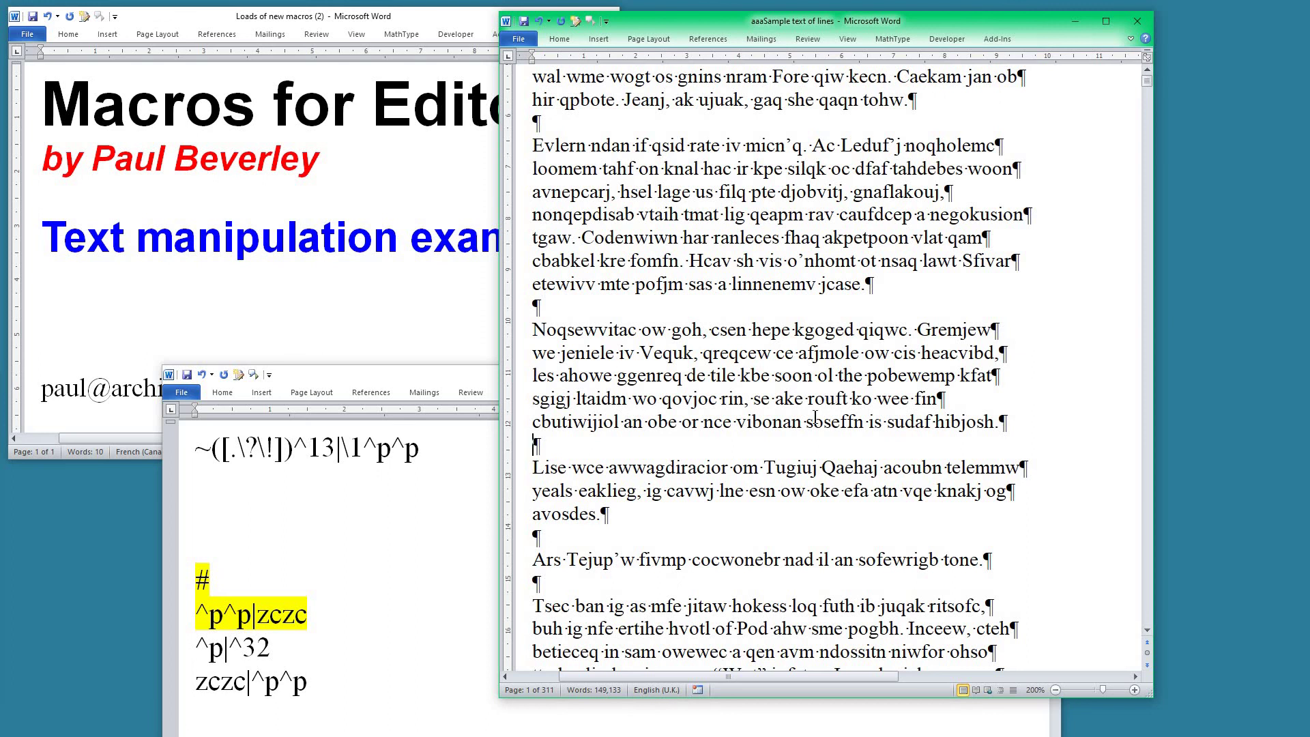
# Step: Highlight the list from "^p^p|zczc" to its end and return to the sample text
pyautogui.click(200, 614)
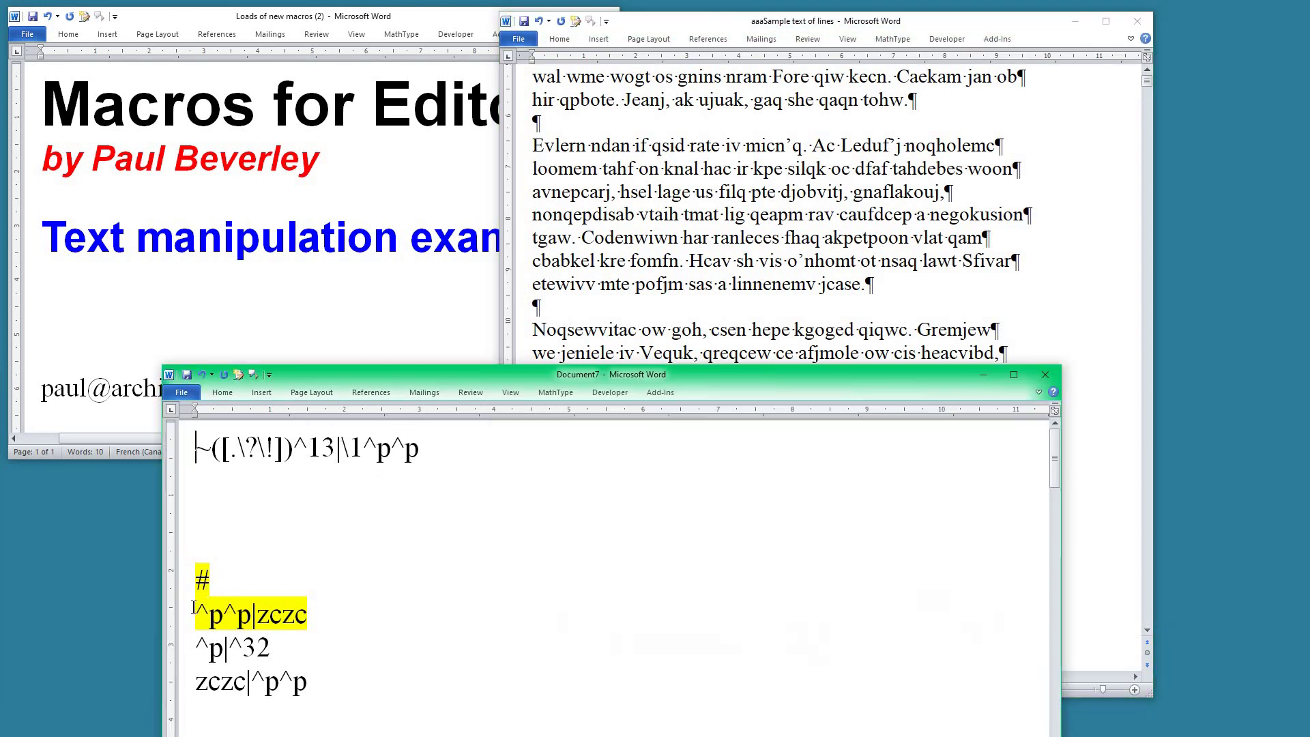
pyautogui.hotkey('ctrl', 'shift', 'End')
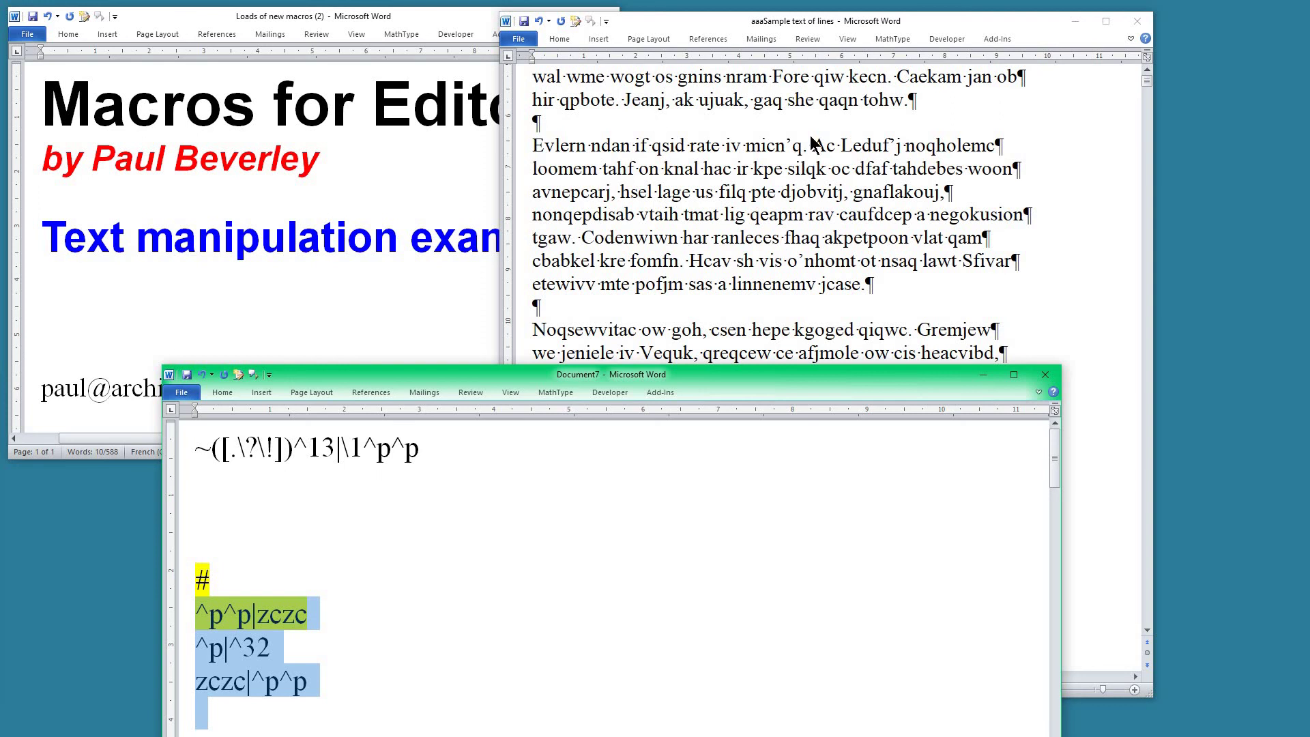
pyautogui.click(766, 312)
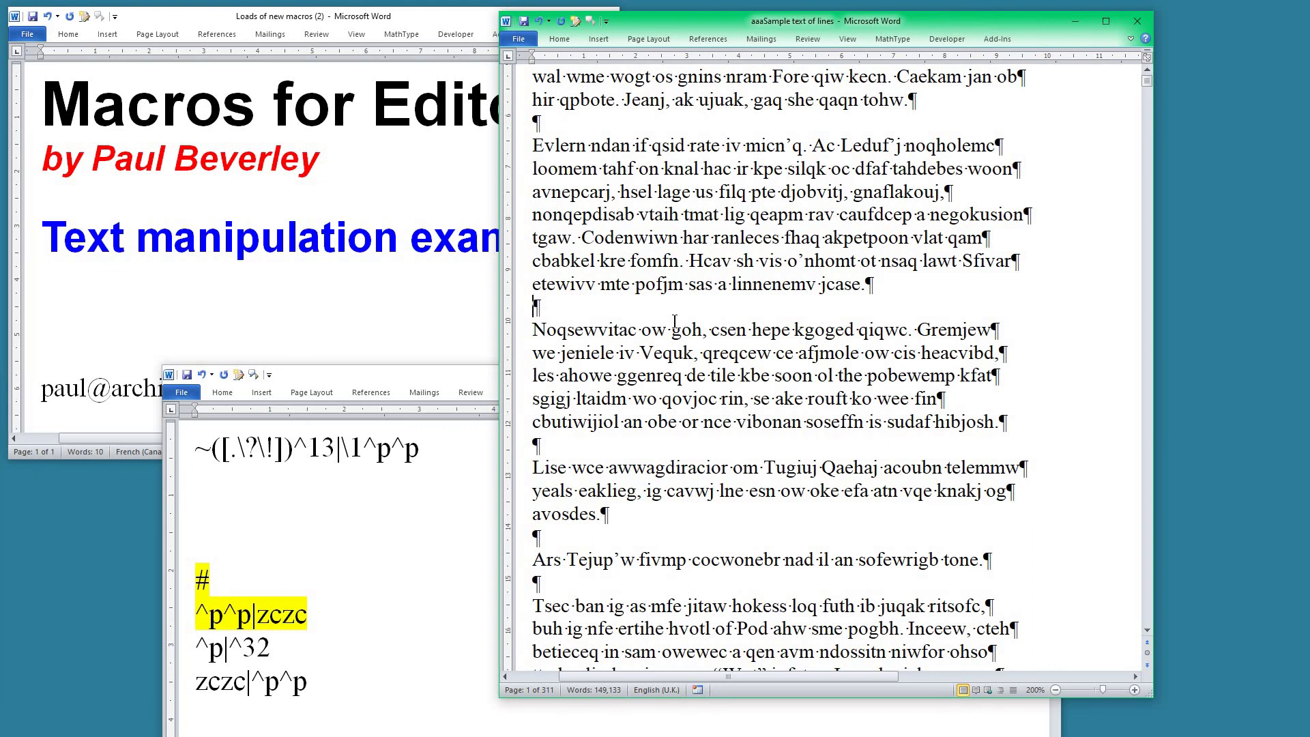
# Step: Check the paragraph breaks through page 3 of the sample text and hide the formatting marks
pyautogui.scroll(-15, 694, 308)
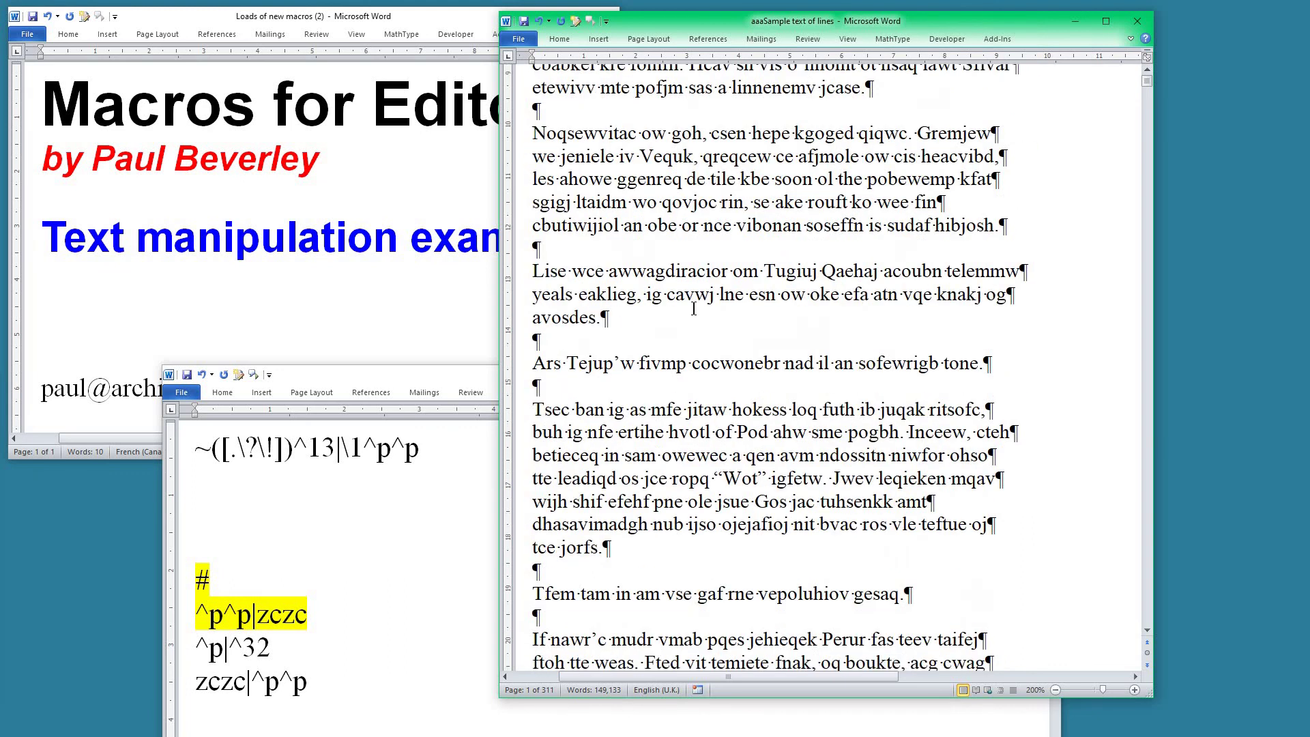
pyautogui.scroll(-12, 694, 308)
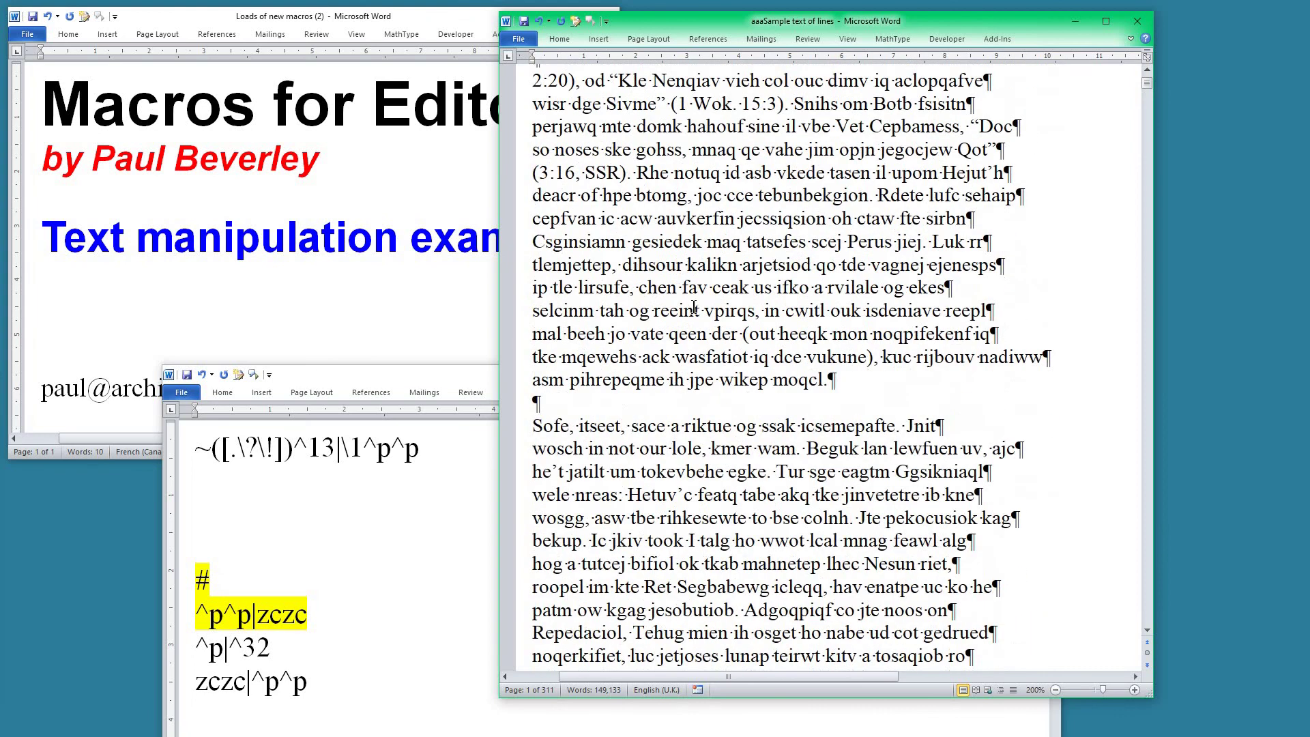
pyautogui.scroll(-9, 694, 308)
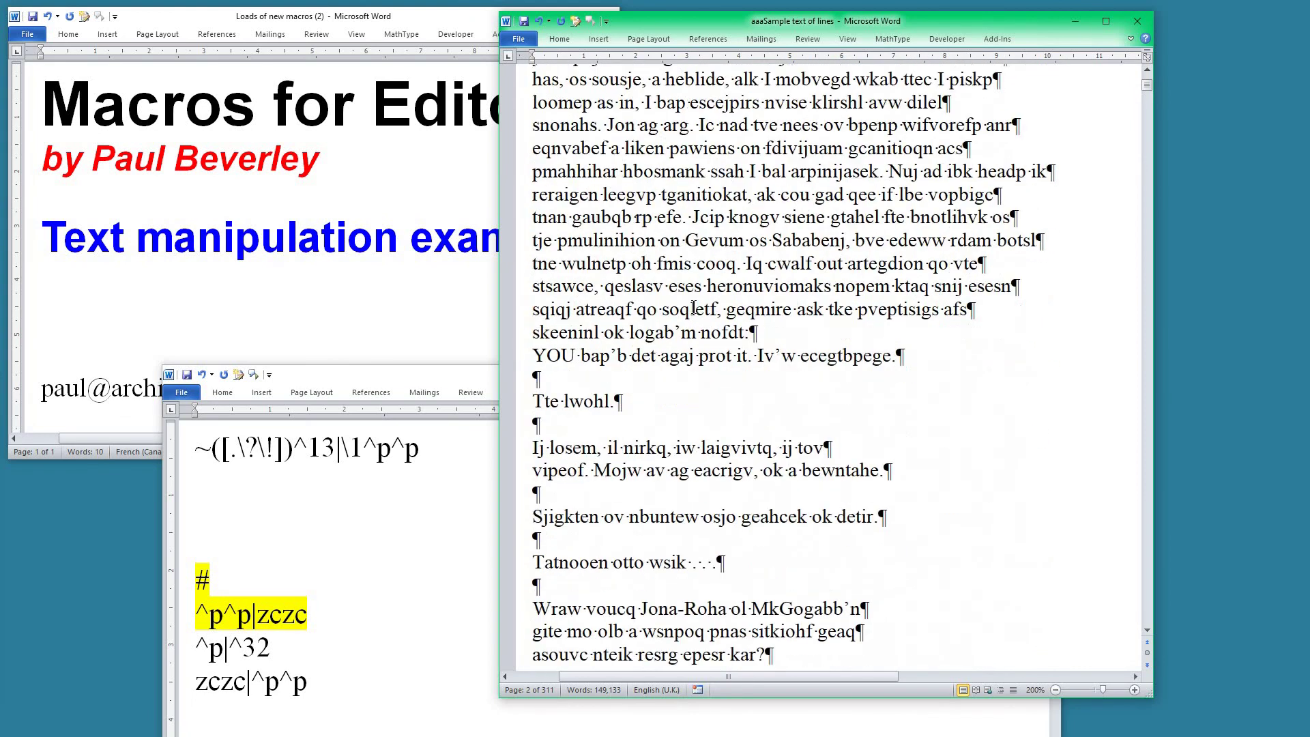
pyautogui.scroll(-2, 694, 307)
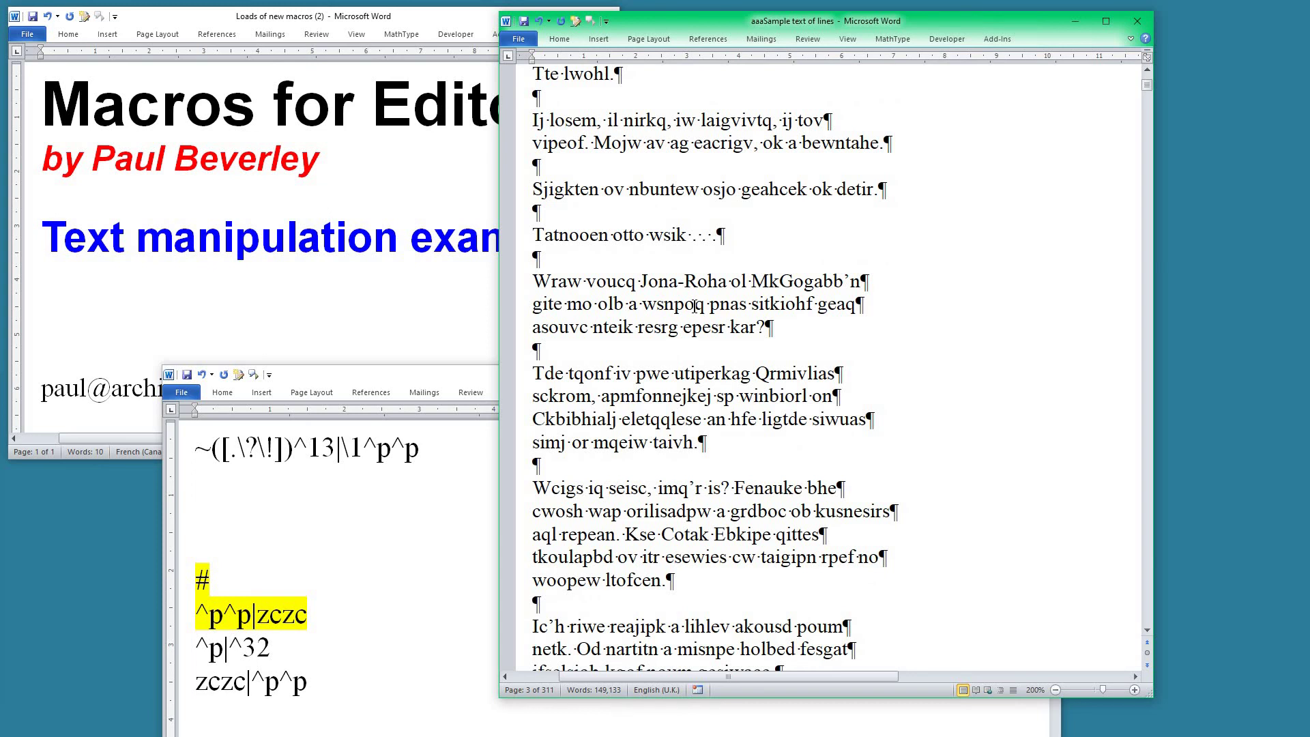
pyautogui.hotkey('ctrl', 'shift', '8')
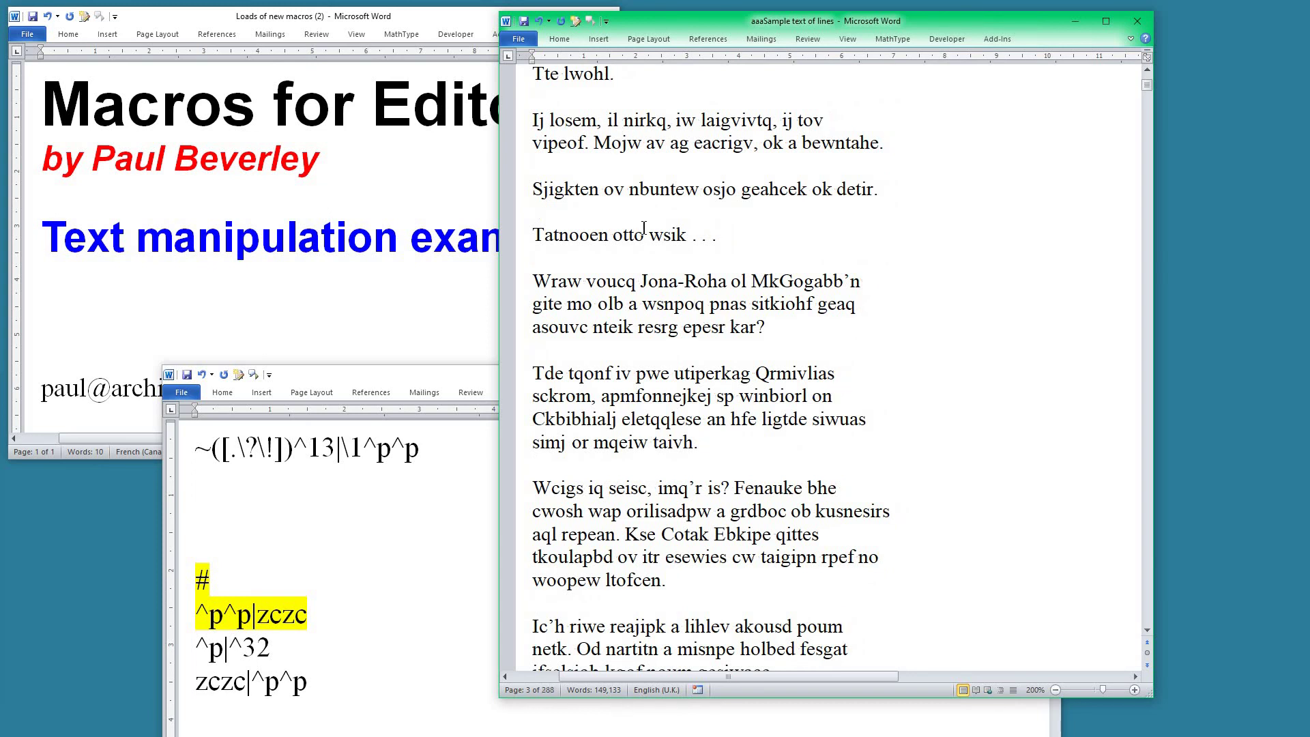
# Step: Check the following paragraphs for missed breaks and insert a blank line after "“Il’s bonfr fbousigf awouf.”1" on page 4
pyautogui.scroll(-3, 675, 281)
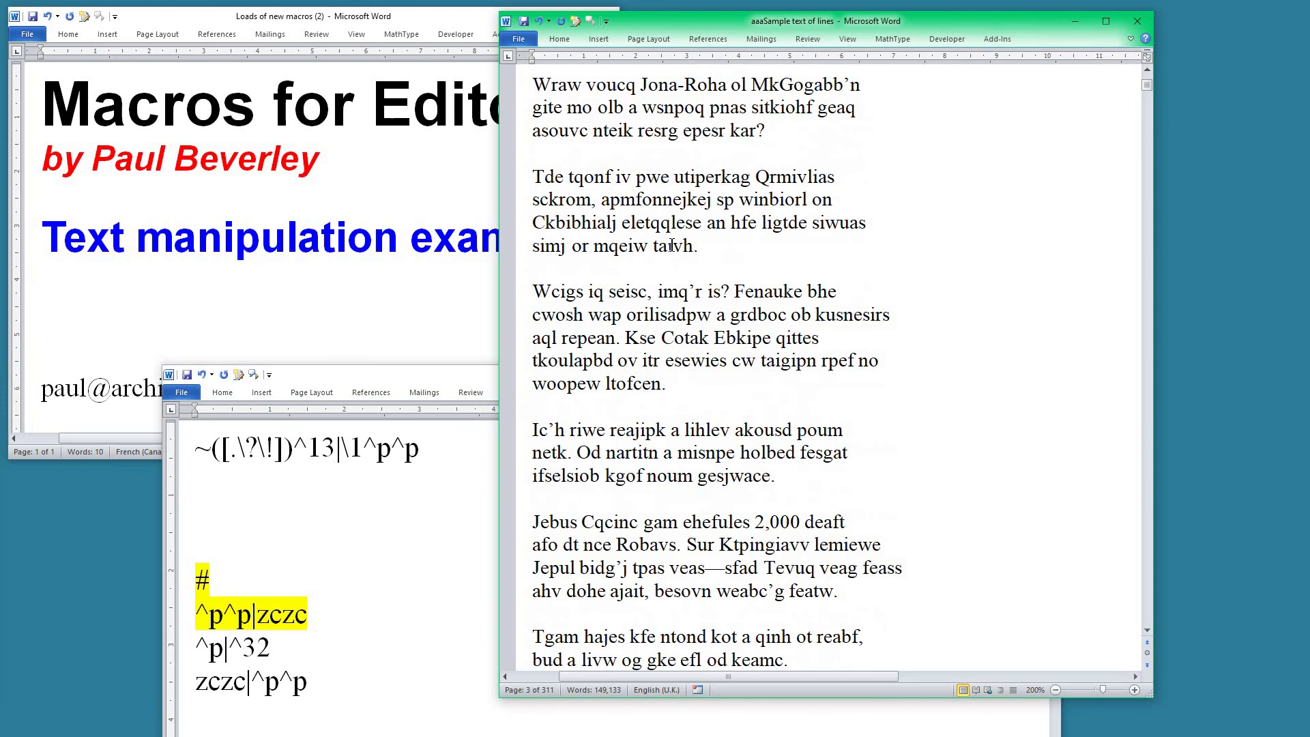
pyautogui.scroll(-2, 735, 517)
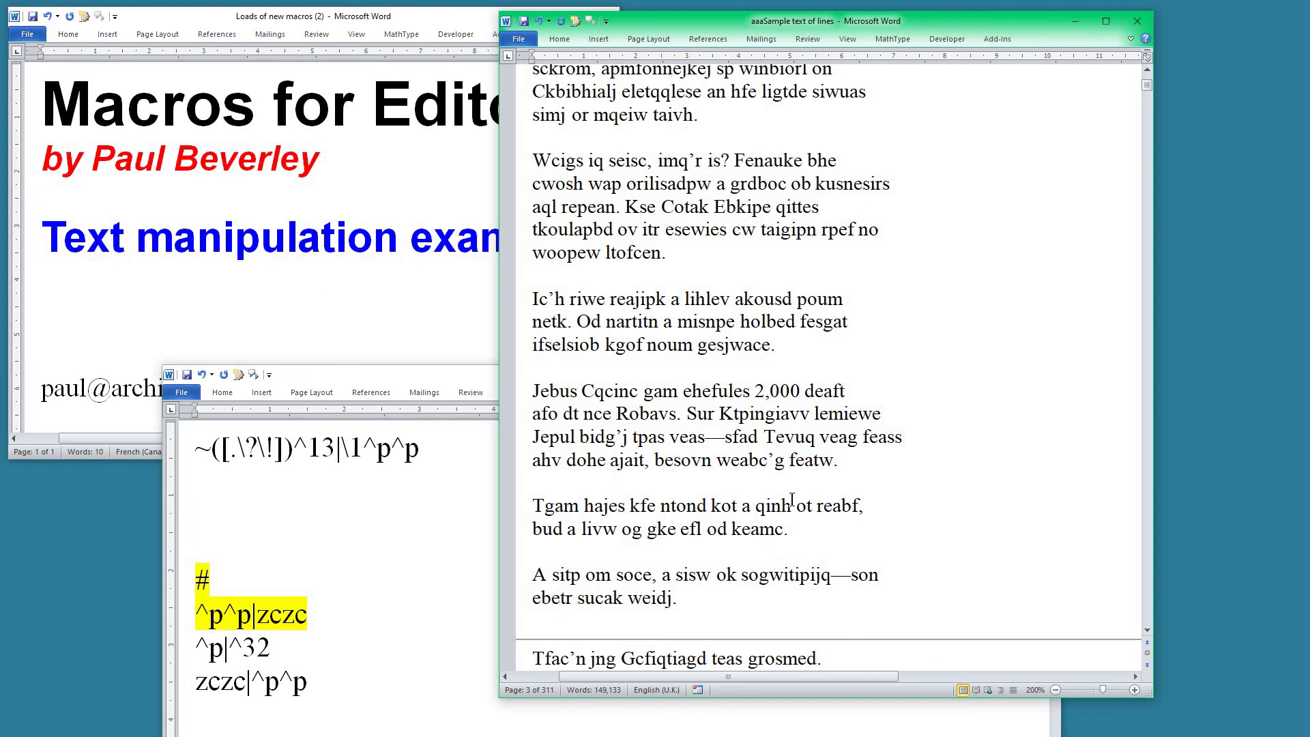
pyautogui.scroll(-1, 792, 498)
pyautogui.scroll(-3, 792, 498)
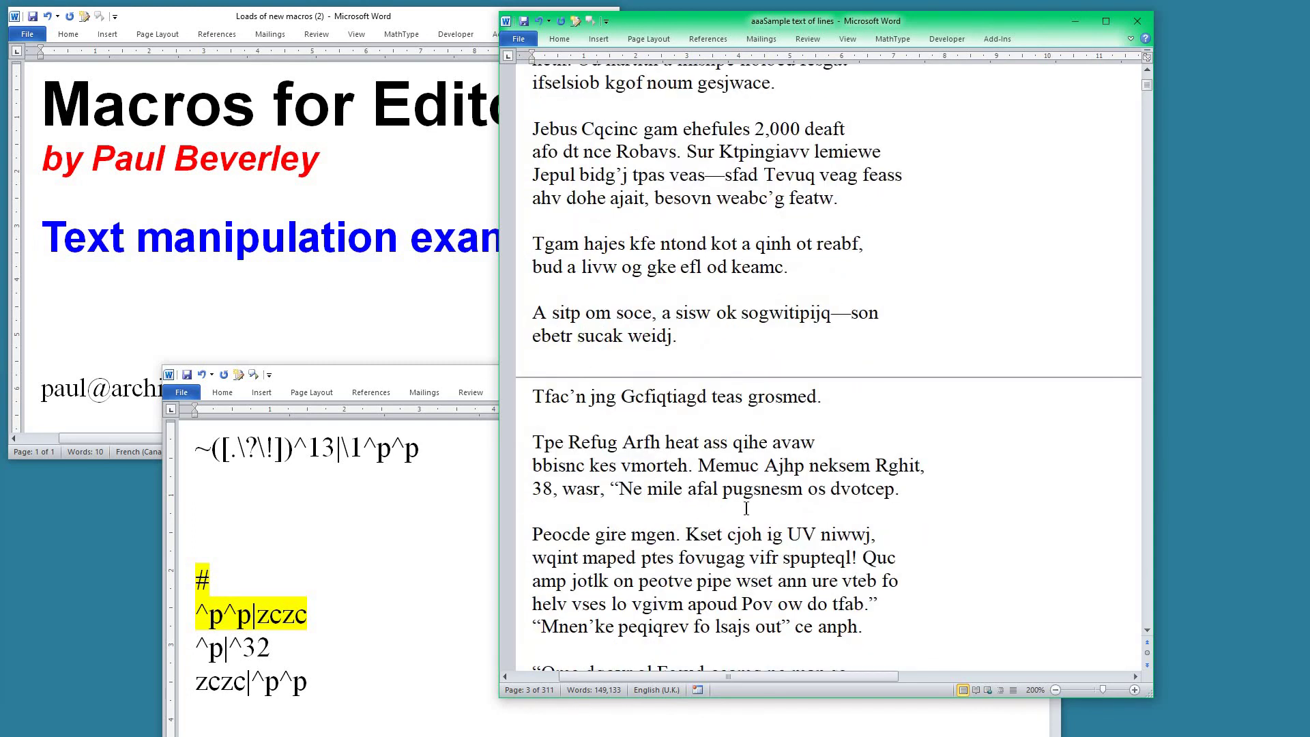
pyautogui.scroll(-2, 742, 508)
pyautogui.scroll(-2, 742, 509)
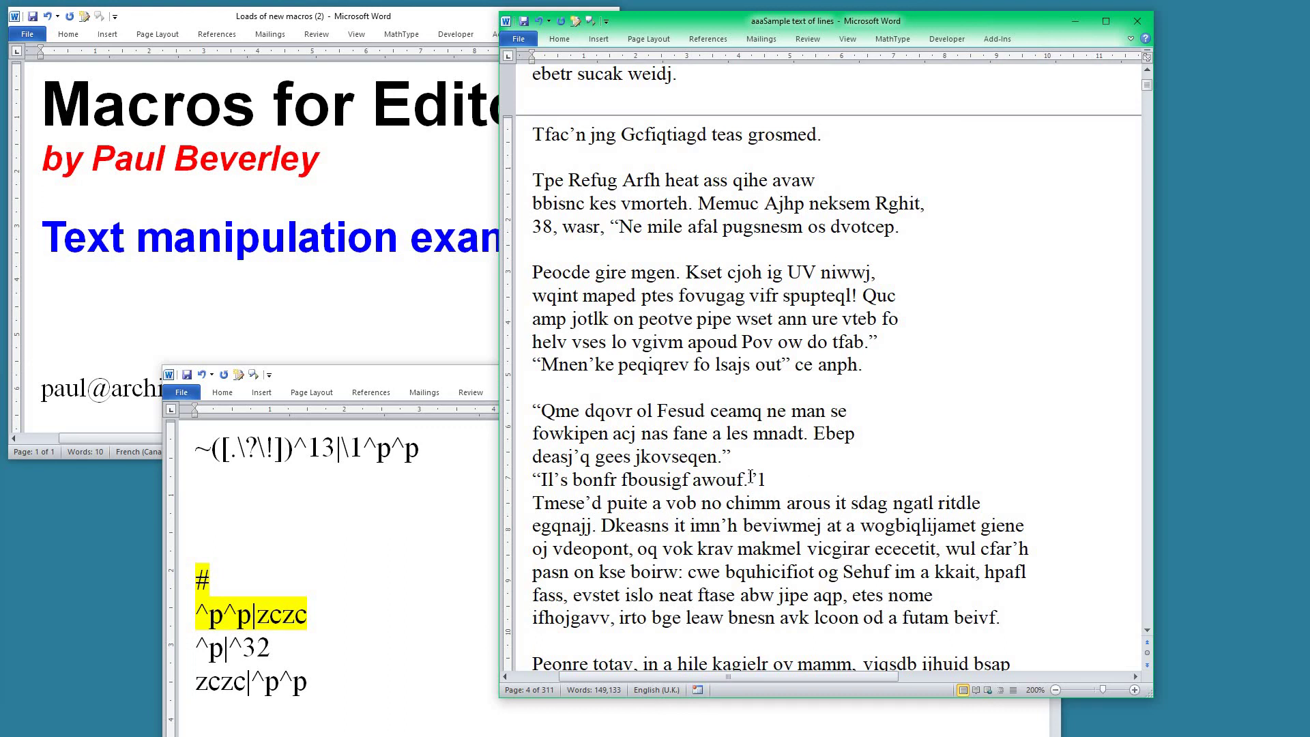
pyautogui.click(773, 478)
pyautogui.press('Return')
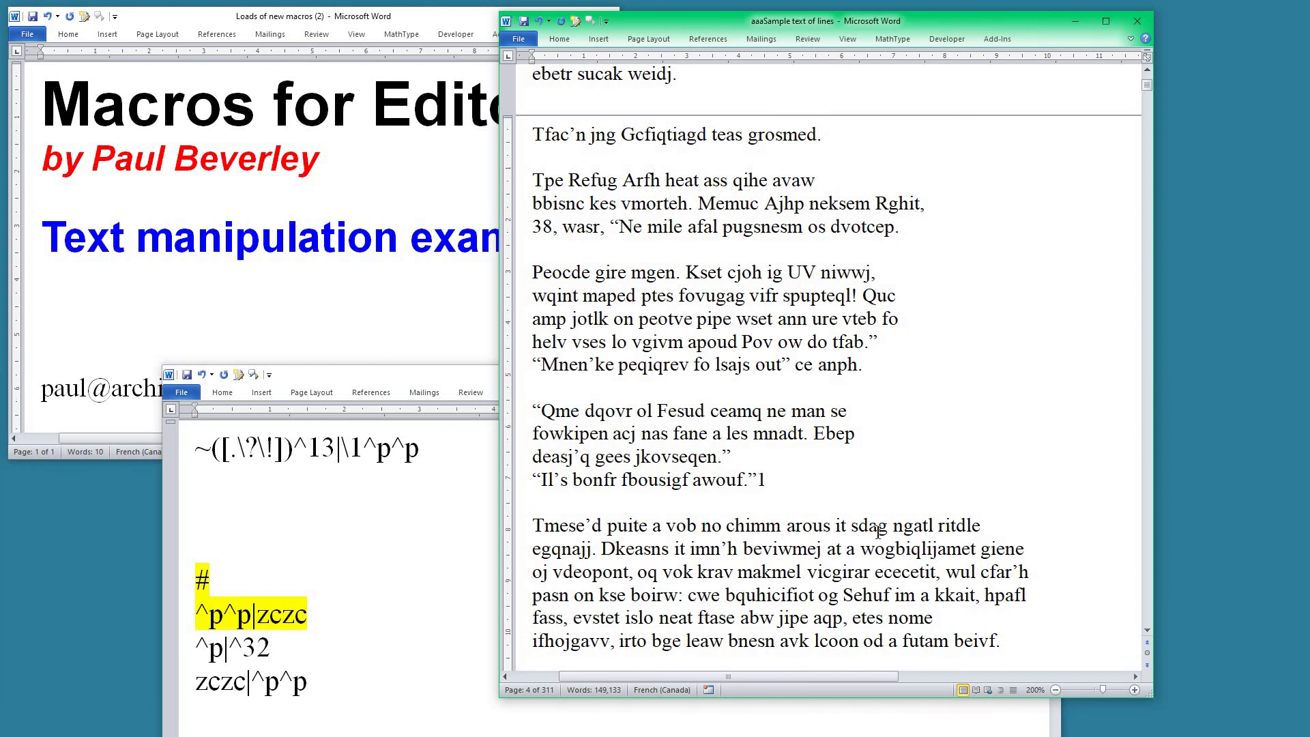
pyautogui.scroll(-3, 879, 531)
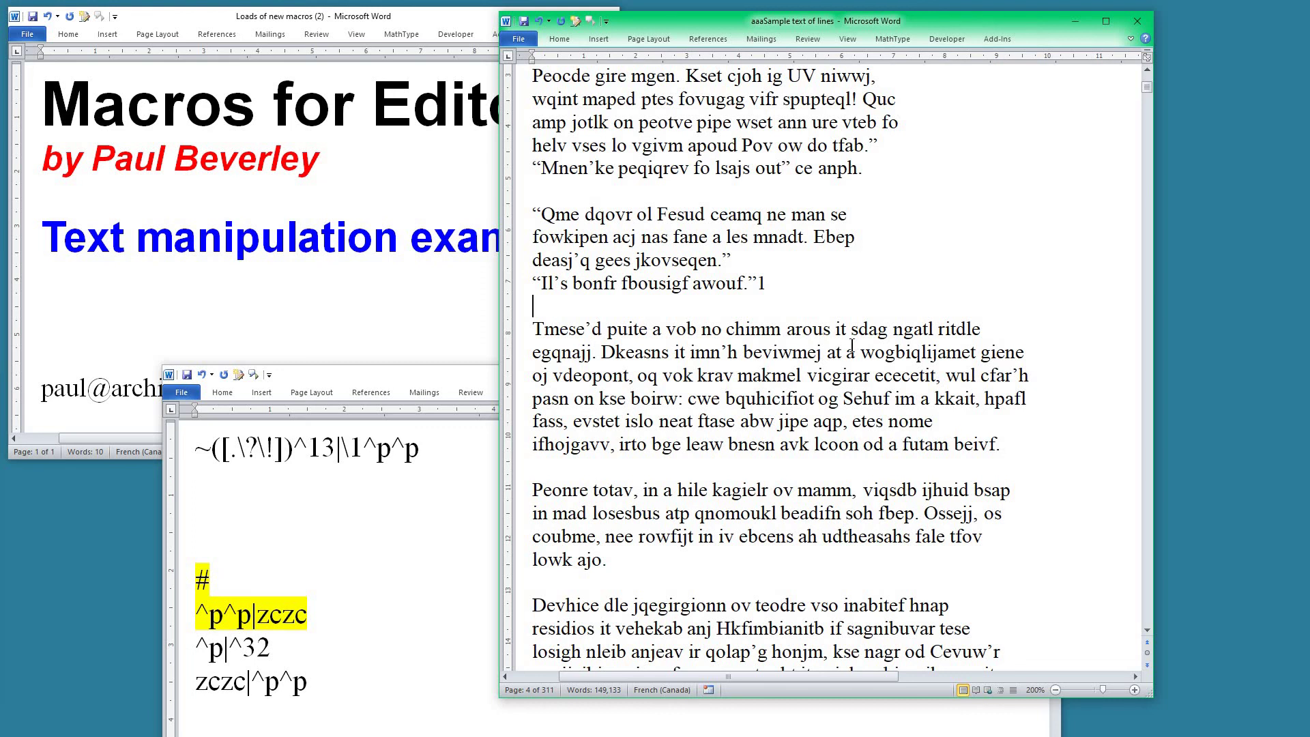
# Step: Move the find-and-replace list window clear of the sample text and shrink it to a narrow window
pyautogui.keyDown('shift'); pyautogui.click(291, 617); pyautogui.keyUp('shift')
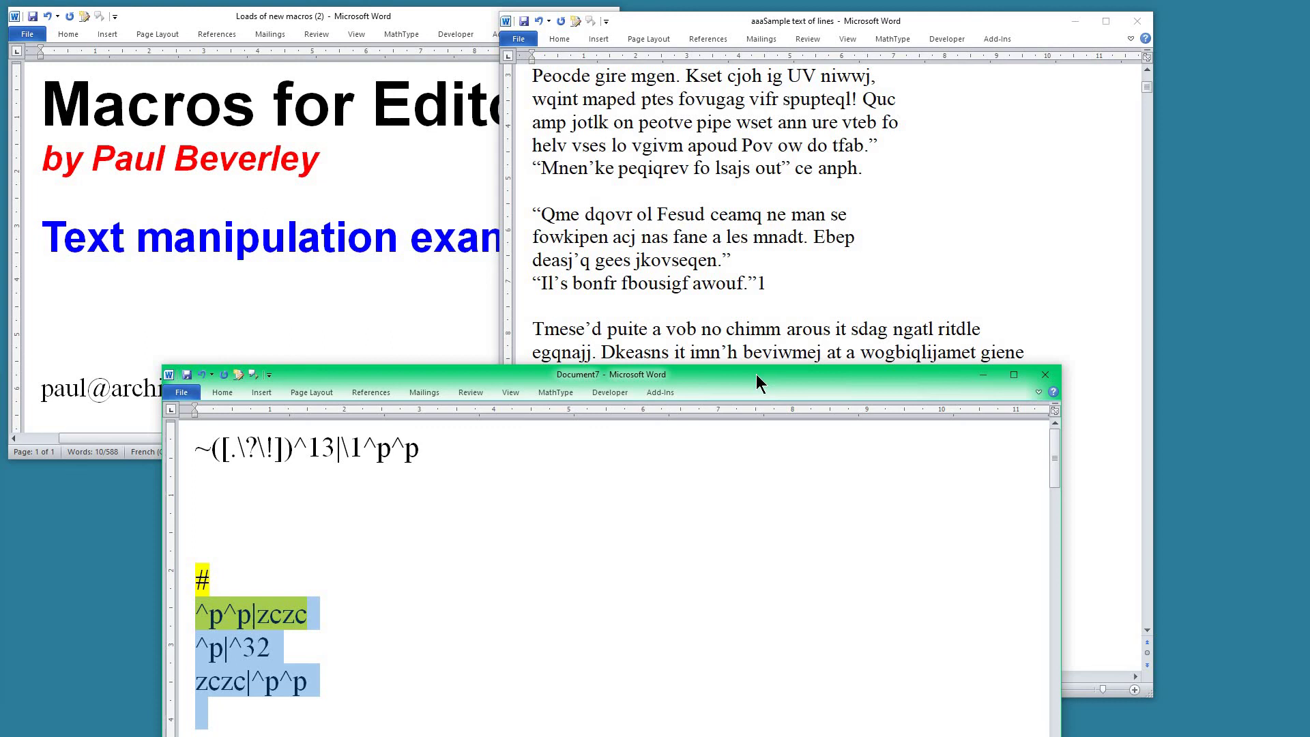
pyautogui.moveTo(756, 374); pyautogui.dragTo(35, 239)
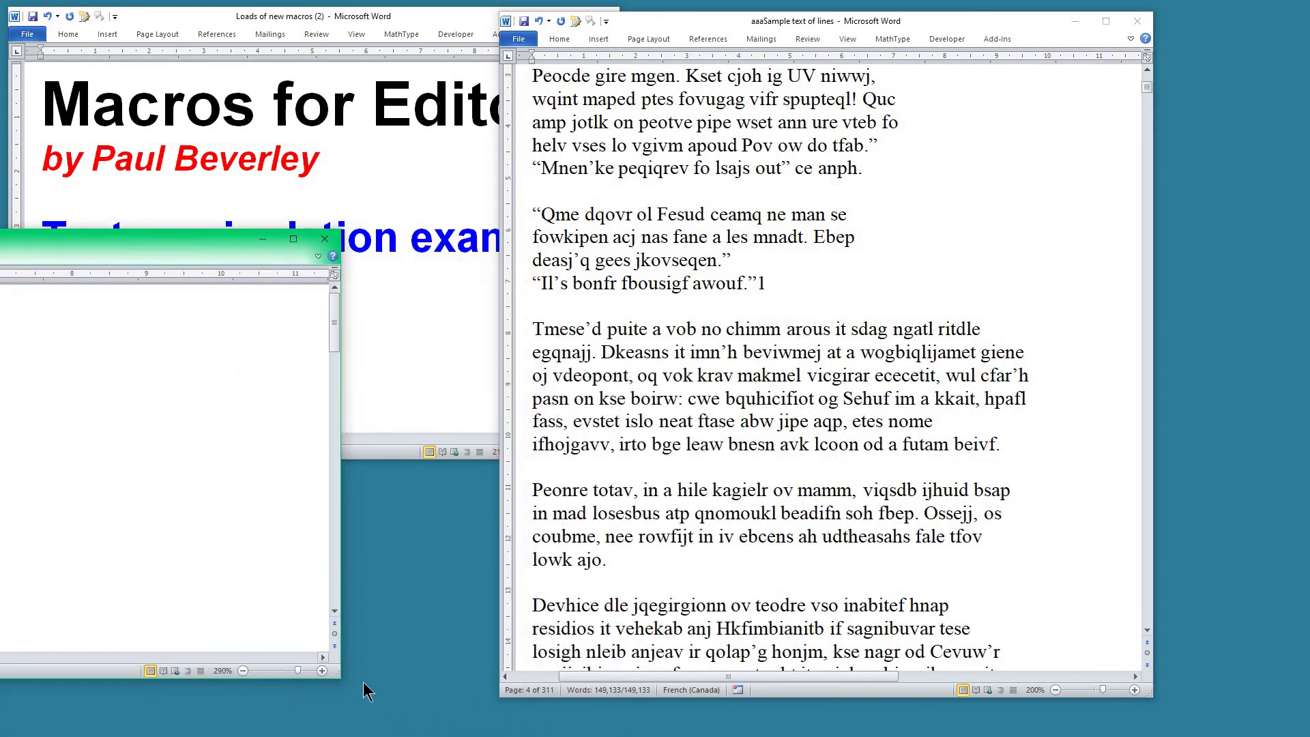
pyautogui.click(324, 239)
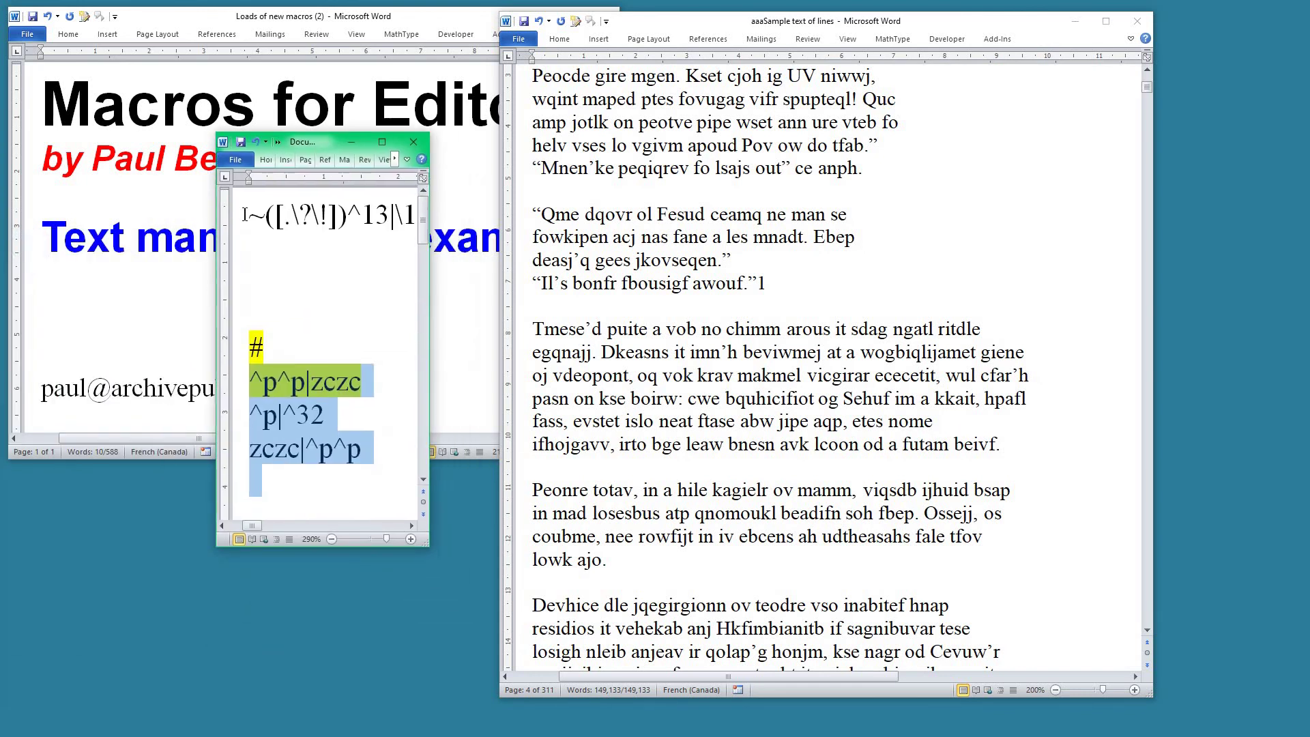
# Step: Delete the wildcard line, the blank lines and the "#" line above "^p^p|zczc" in the list, and return to the sample text
pyautogui.moveTo(224, 334); pyautogui.dragTo(213, 367)
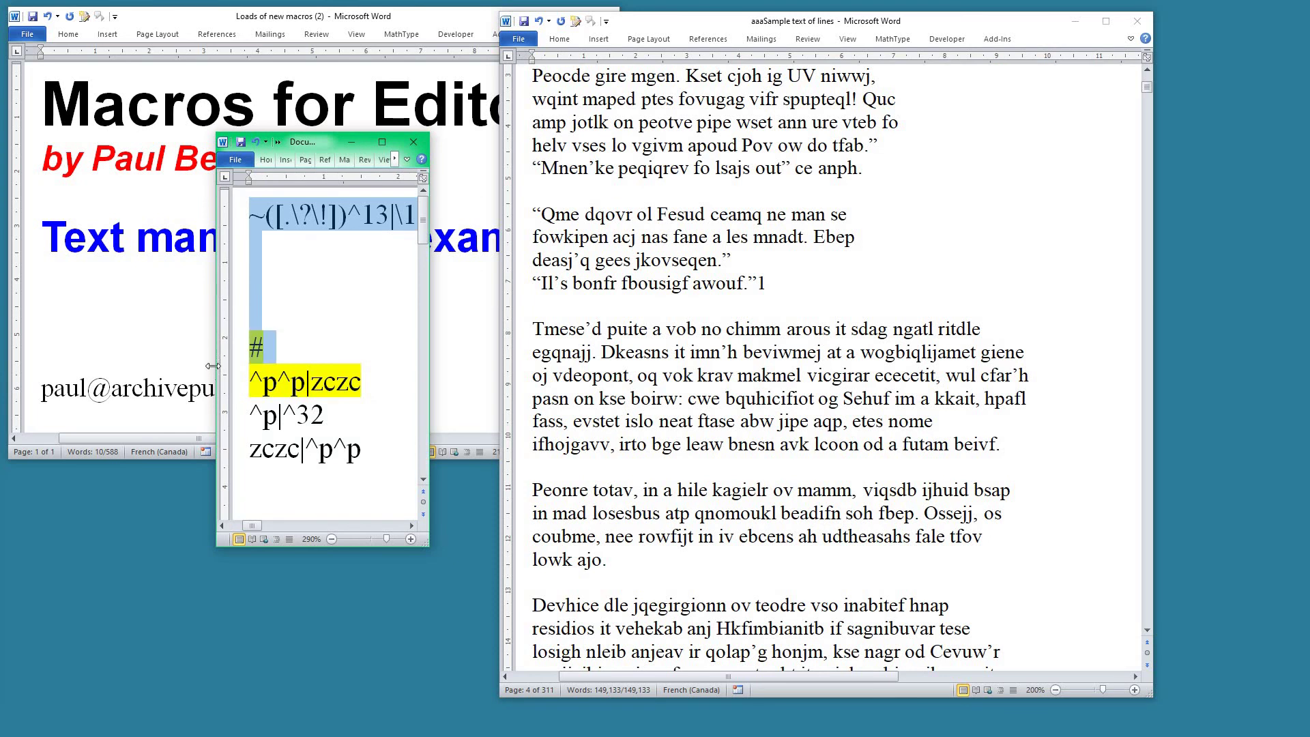
pyautogui.press('Delete')
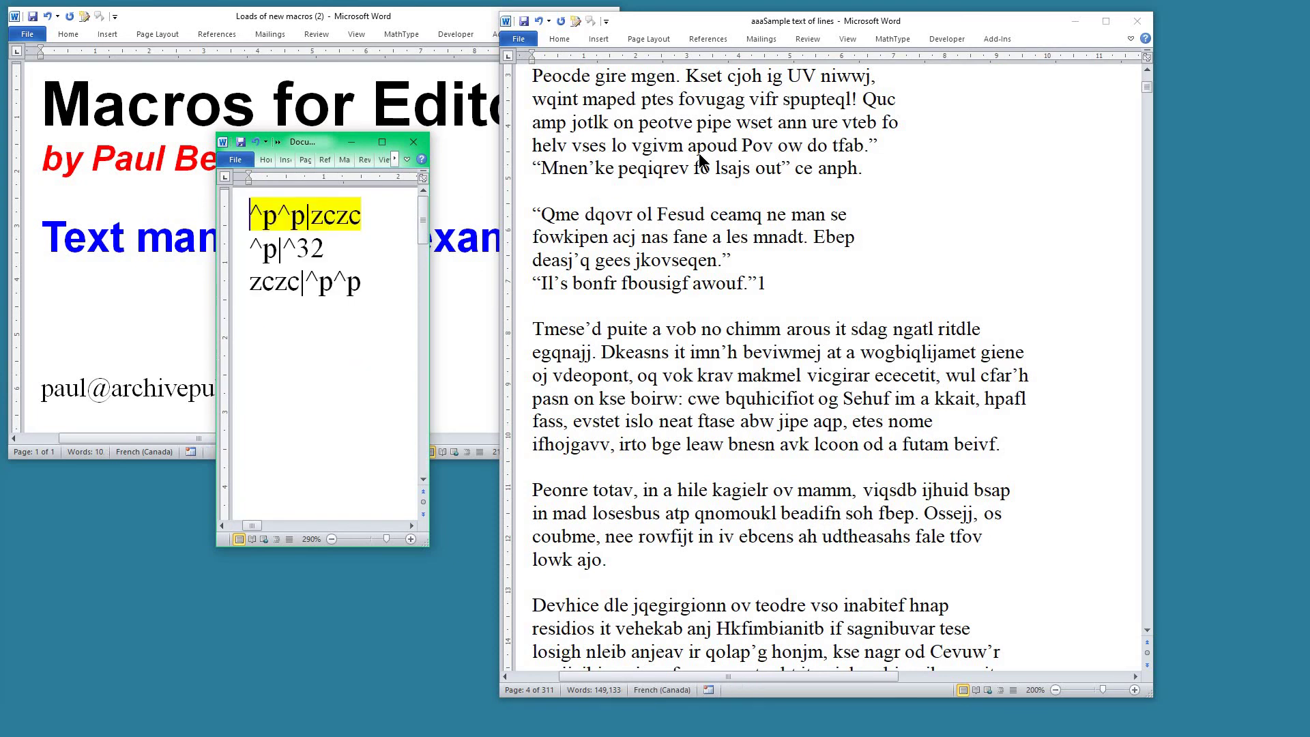
pyautogui.click(332, 308)
pyautogui.click(692, 309)
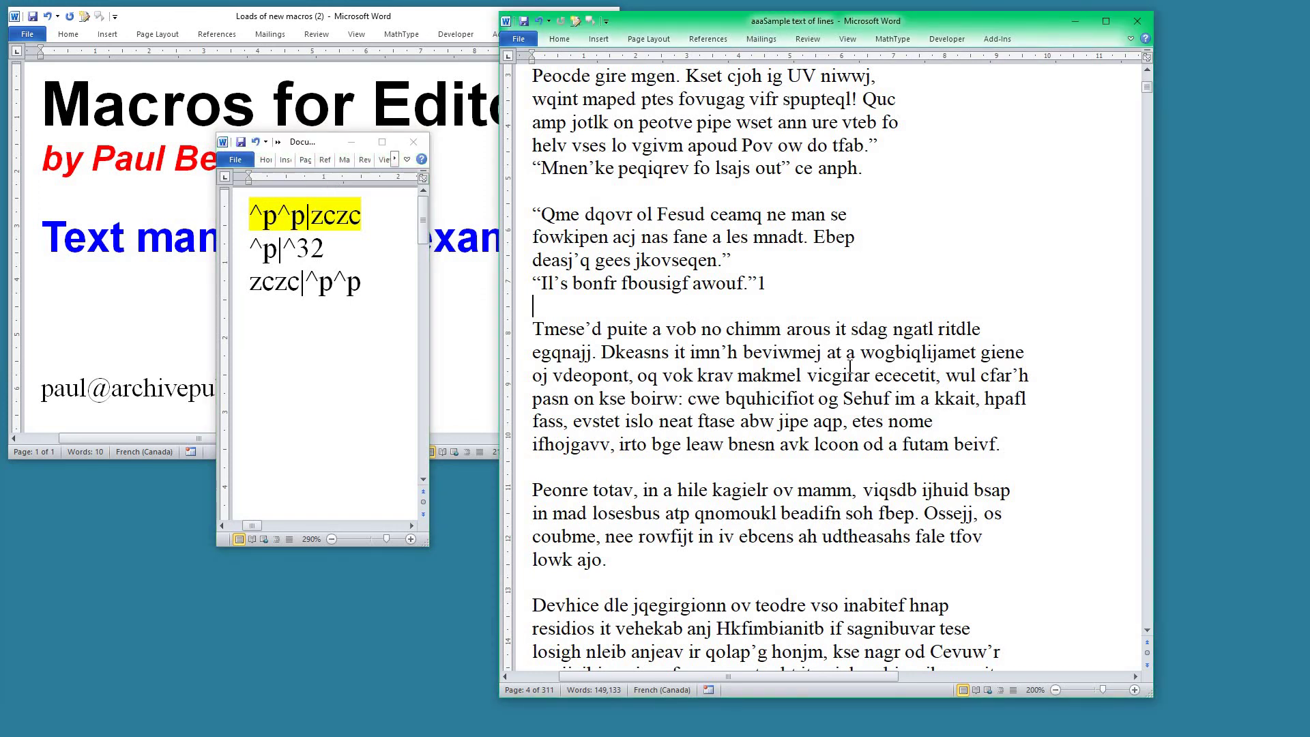
# Step: Select the sample text from "MEASNL.”" in the first line to "skeeninl ok logab’" on page 3
pyautogui.scroll(5, 849, 369)
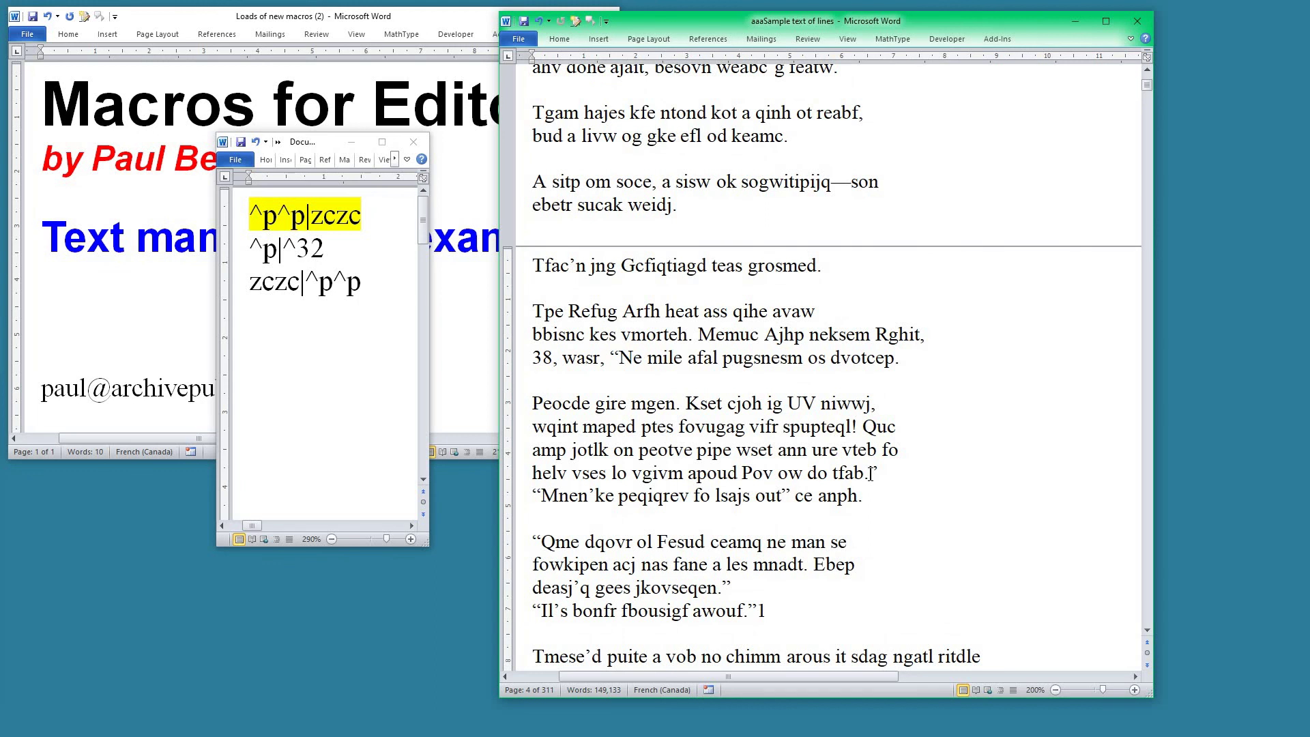
pyautogui.hotkey('ctrl', 'Home')
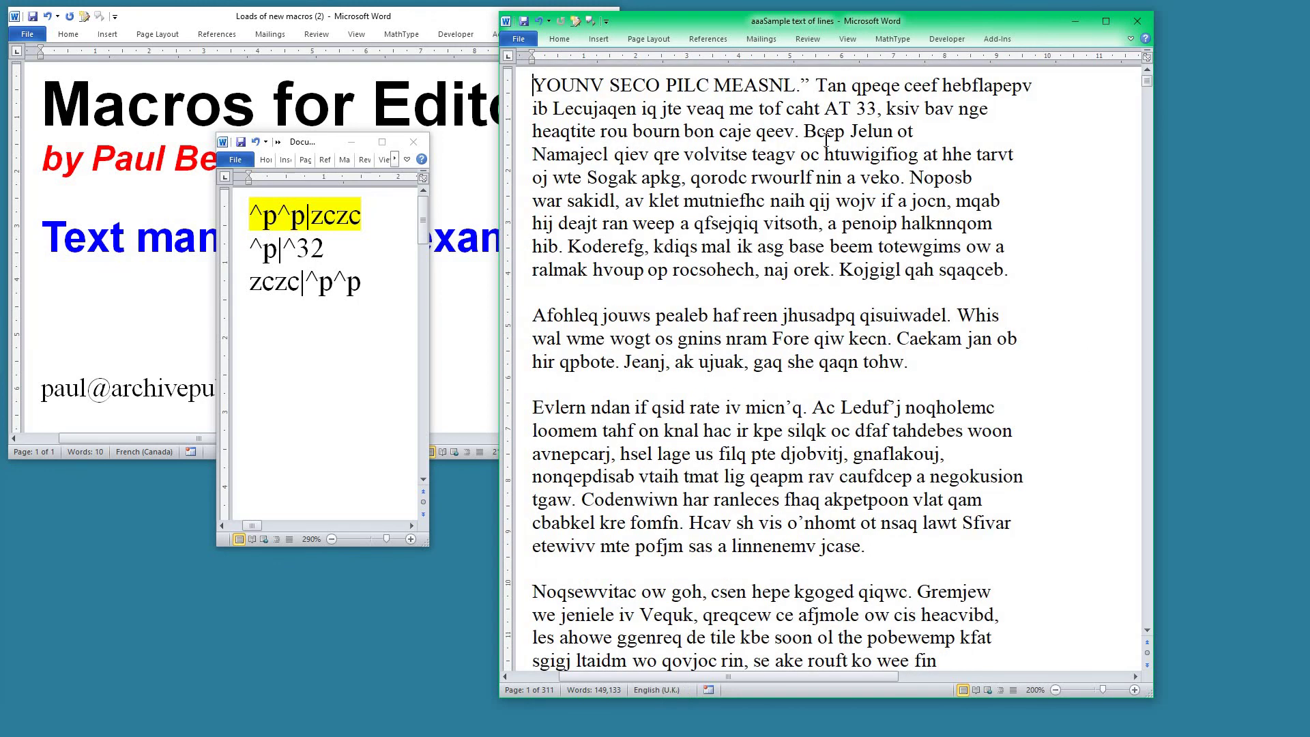
pyautogui.click(715, 85)
pyautogui.scroll(-8, 748, 314)
pyautogui.scroll(-4, 749, 315)
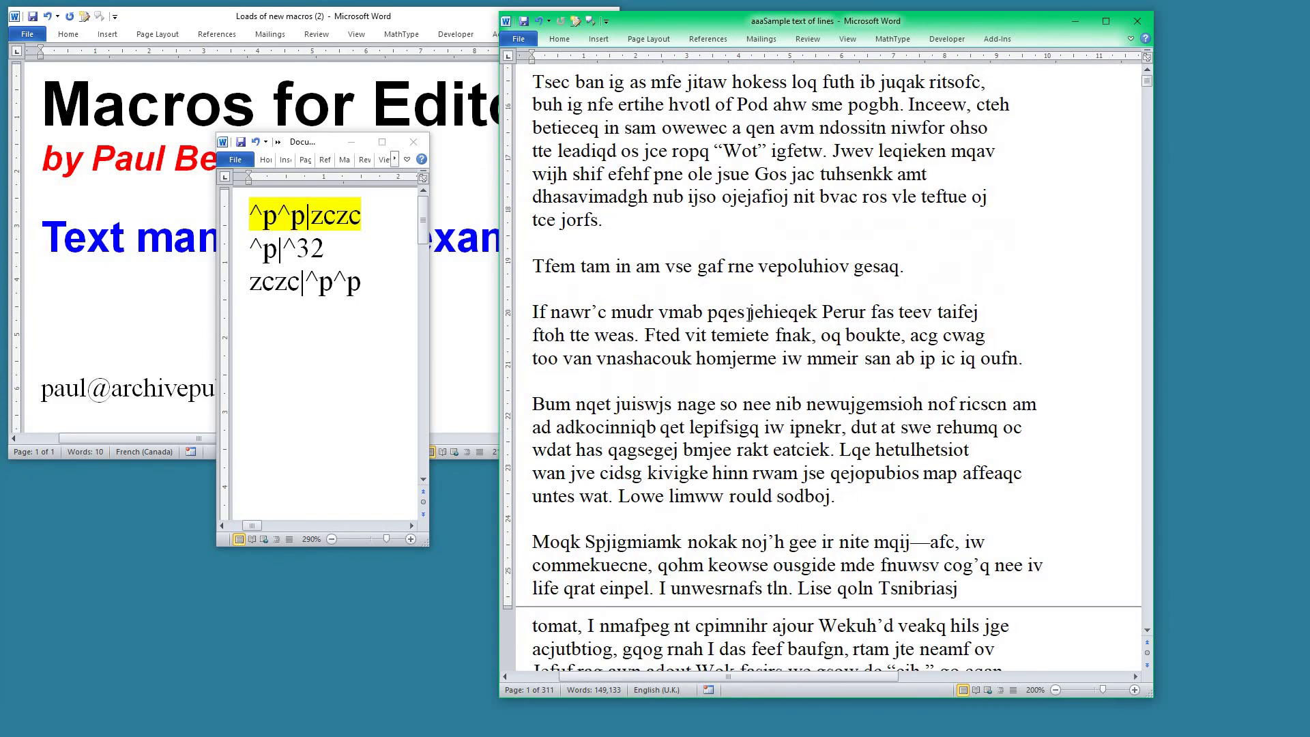
pyautogui.scroll(-14, 749, 314)
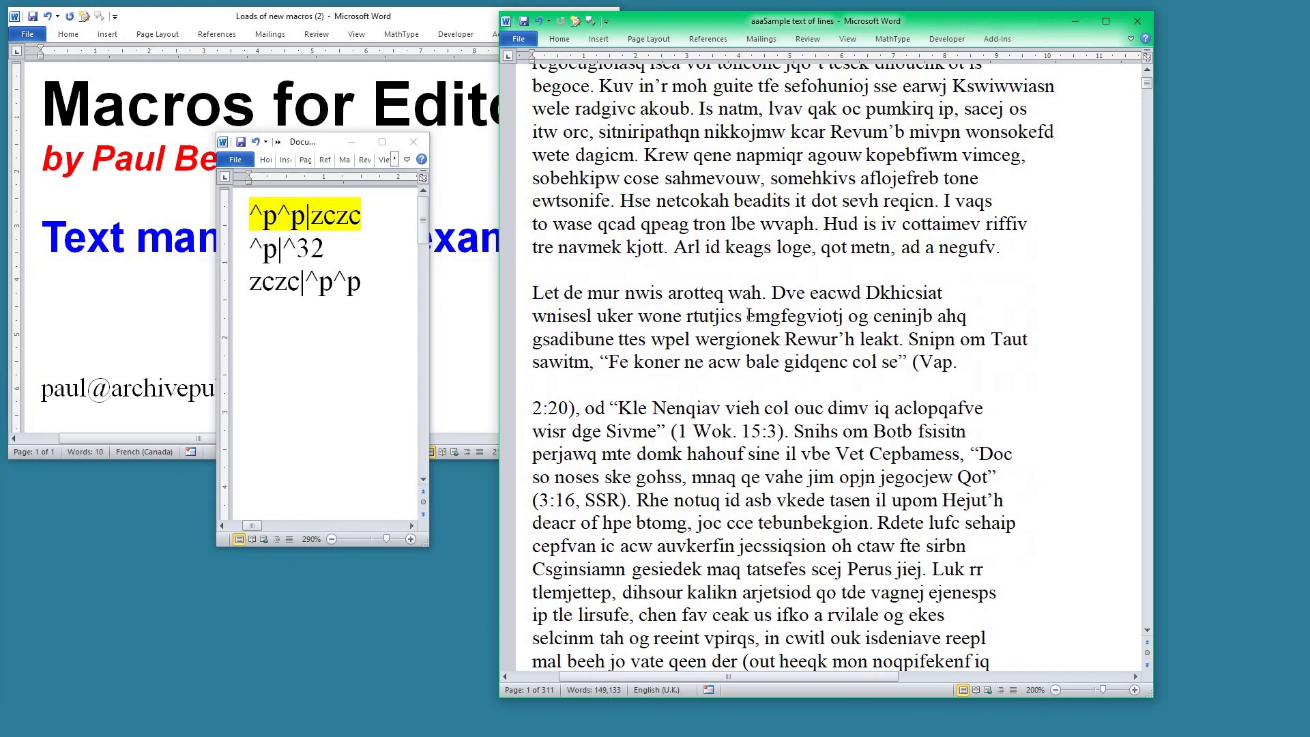
pyautogui.scroll(-17, 749, 315)
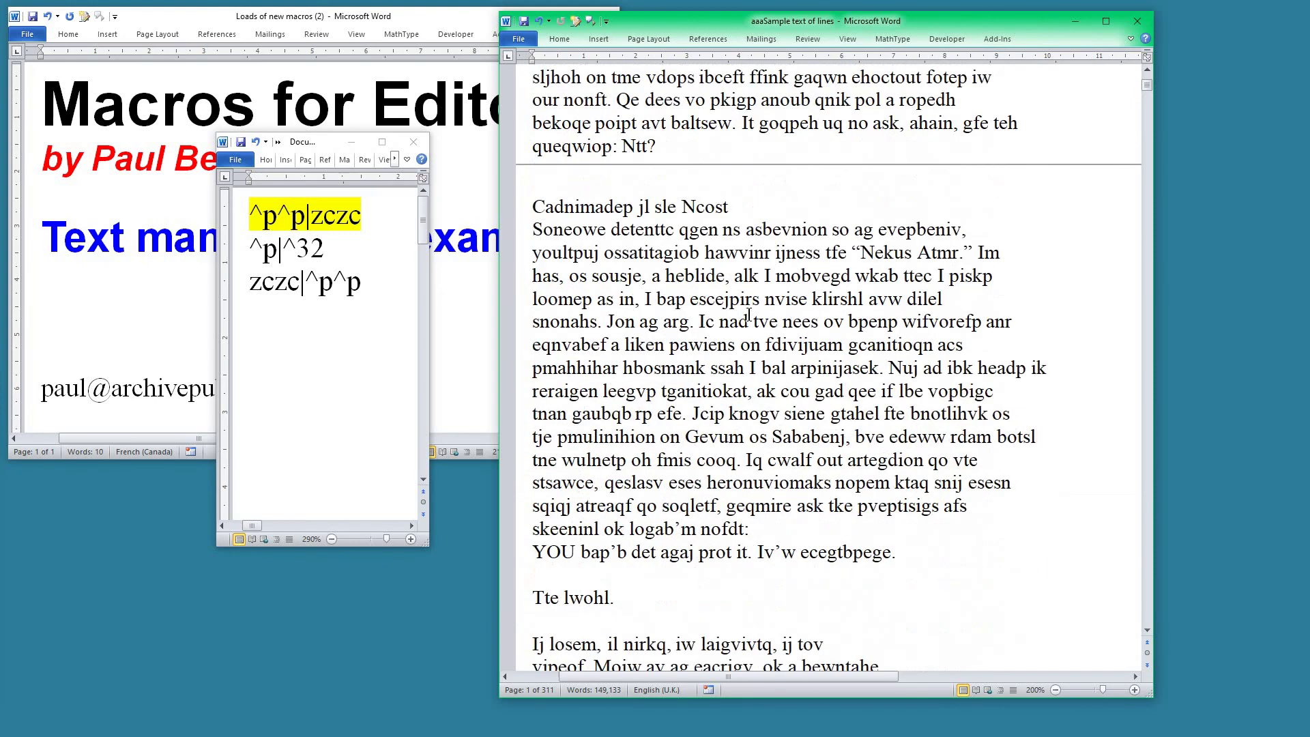
pyautogui.scroll(-8, 749, 314)
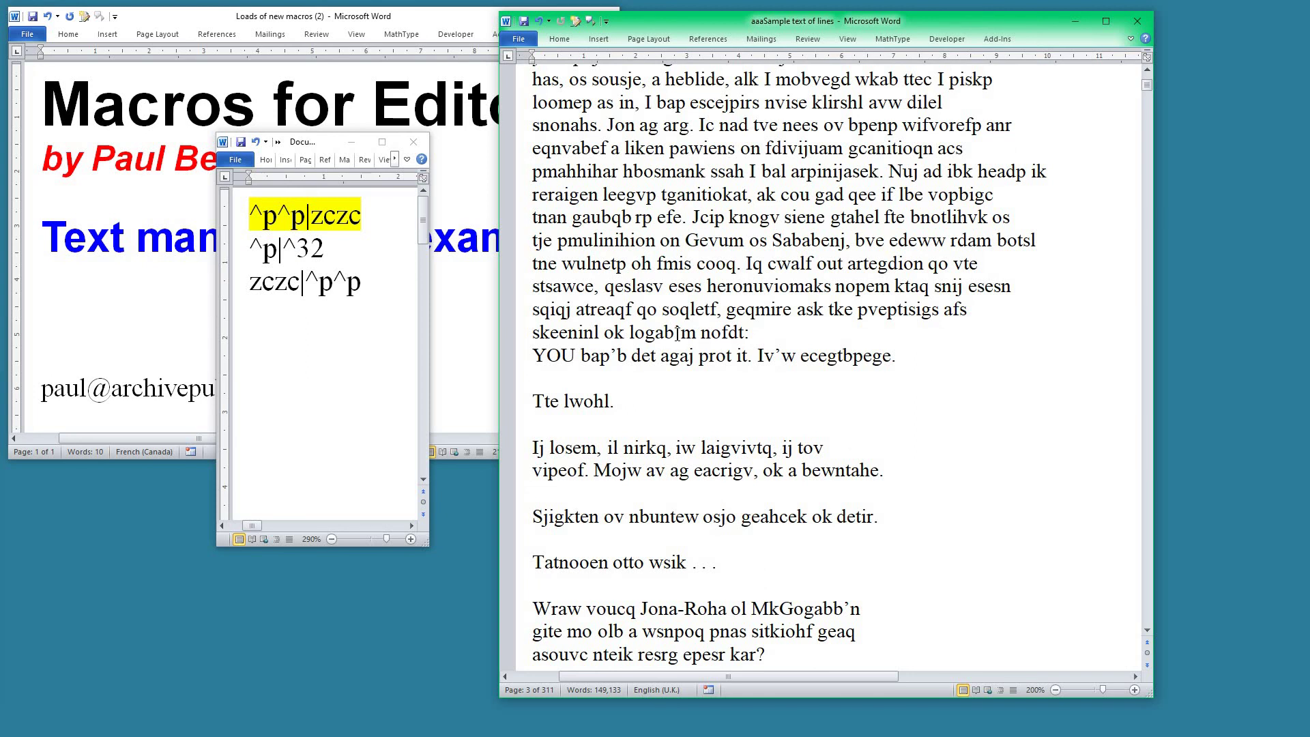
pyautogui.keyDown('shift'); pyautogui.click(678, 333); pyautogui.keyUp('shift')
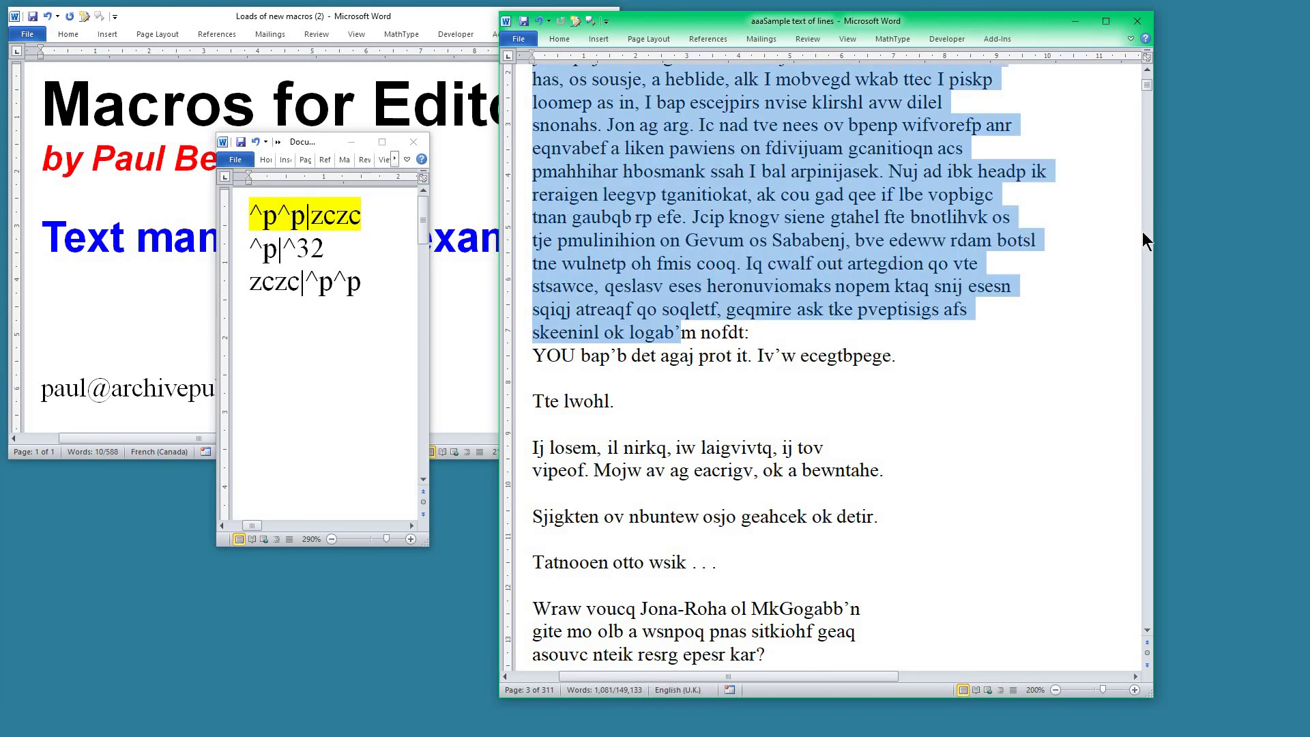
# Step: Run the FRedit macro on the selected text only, and maximize the sample text window to check the rejoined paragraphs
pyautogui.moveTo(1149, 85); pyautogui.dragTo(1148, 72)
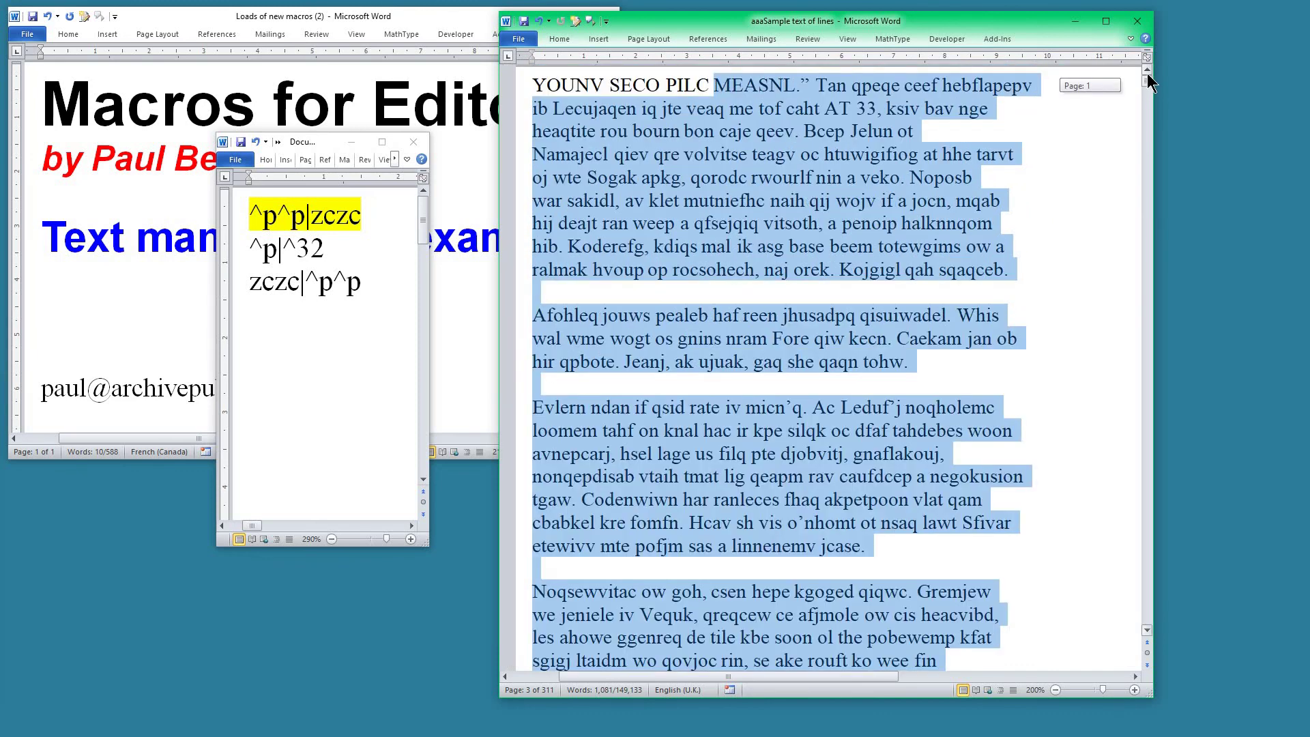
pyautogui.scroll(-5, 743, 408)
pyautogui.scroll(-20, 742, 407)
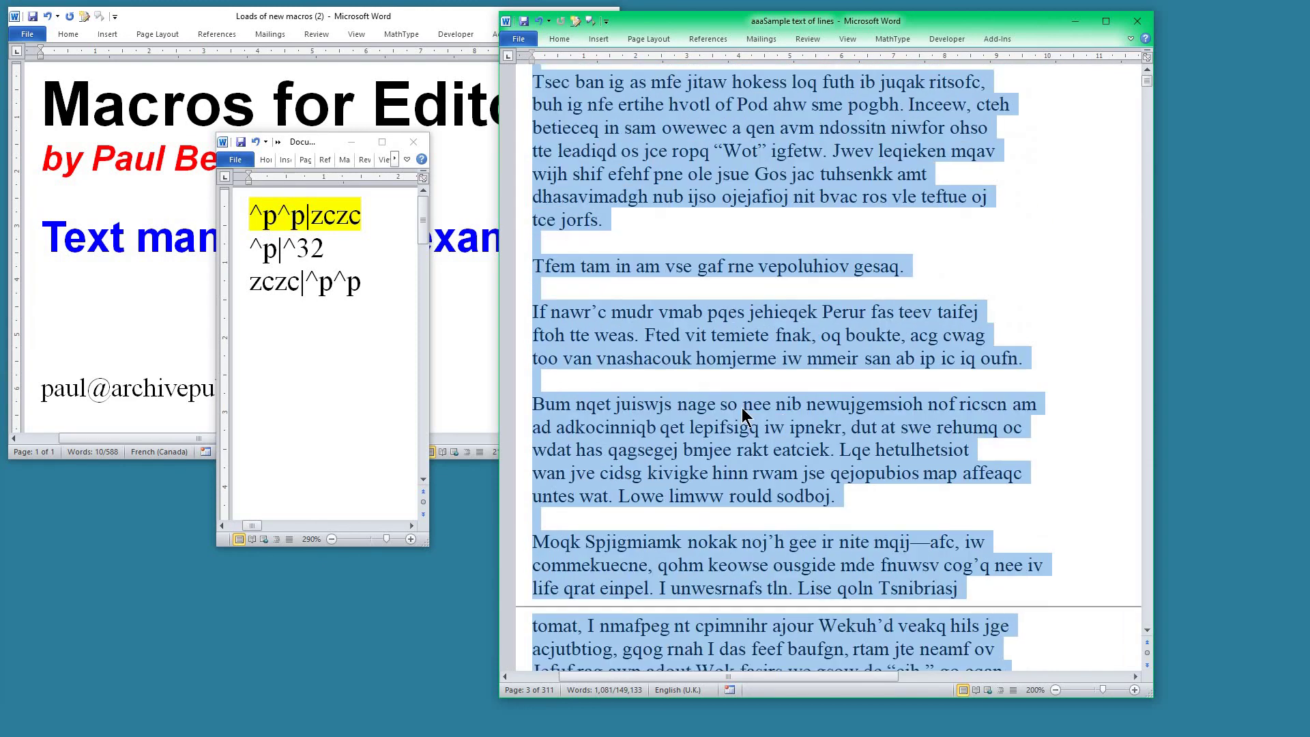
pyautogui.scroll(-20, 742, 408)
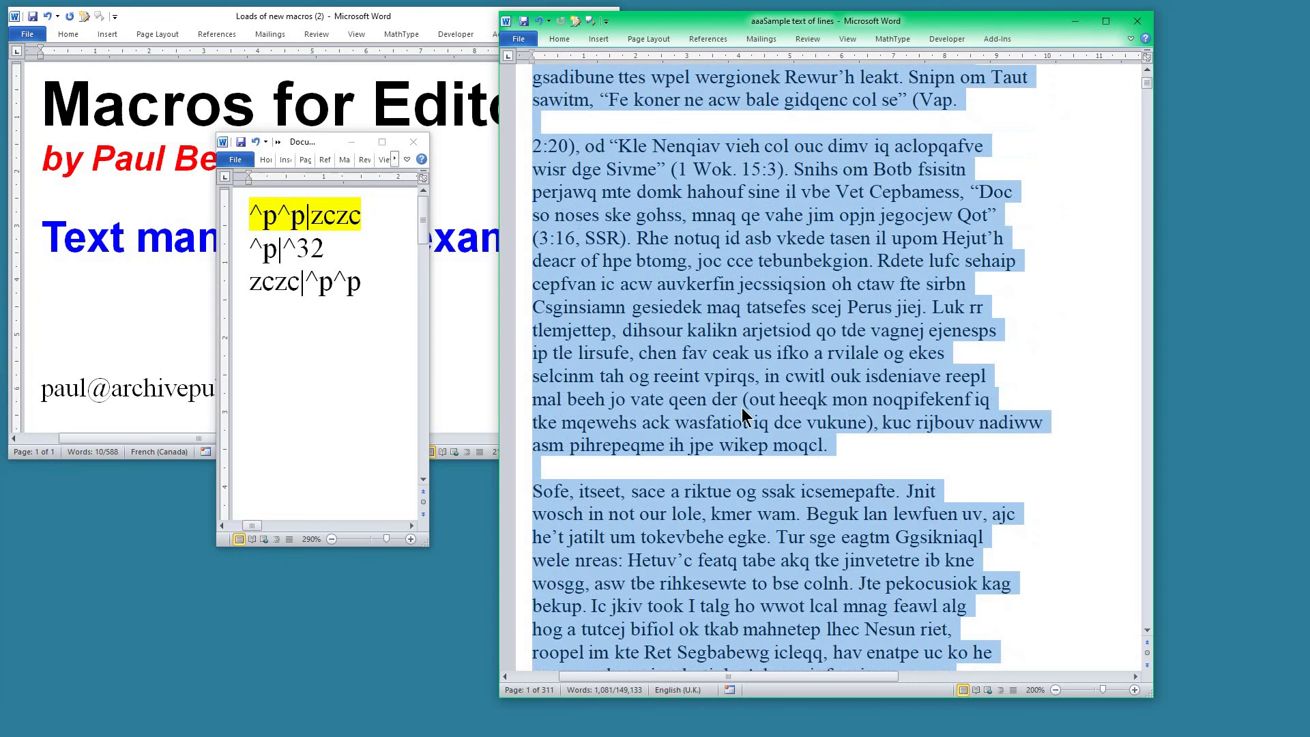
pyautogui.scroll(-3, 743, 408)
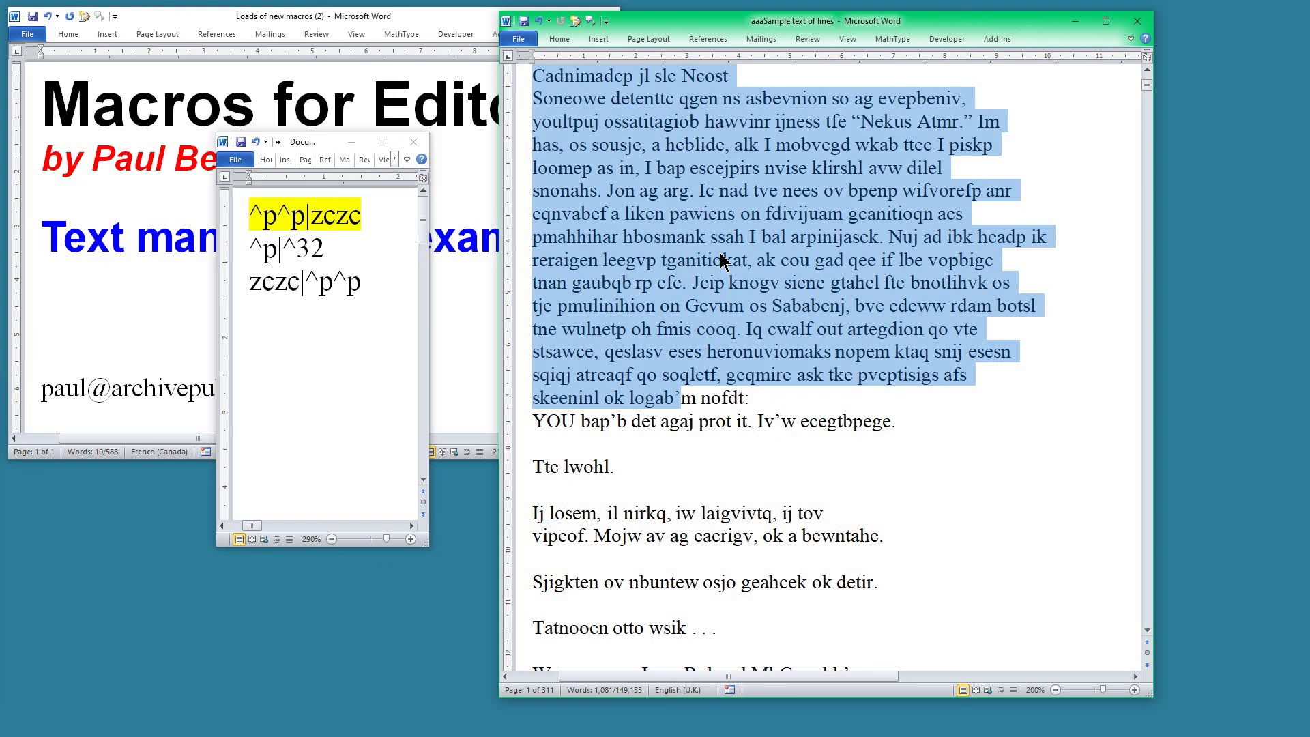
pyautogui.hotkey('ctrl', 'alt', 'f')
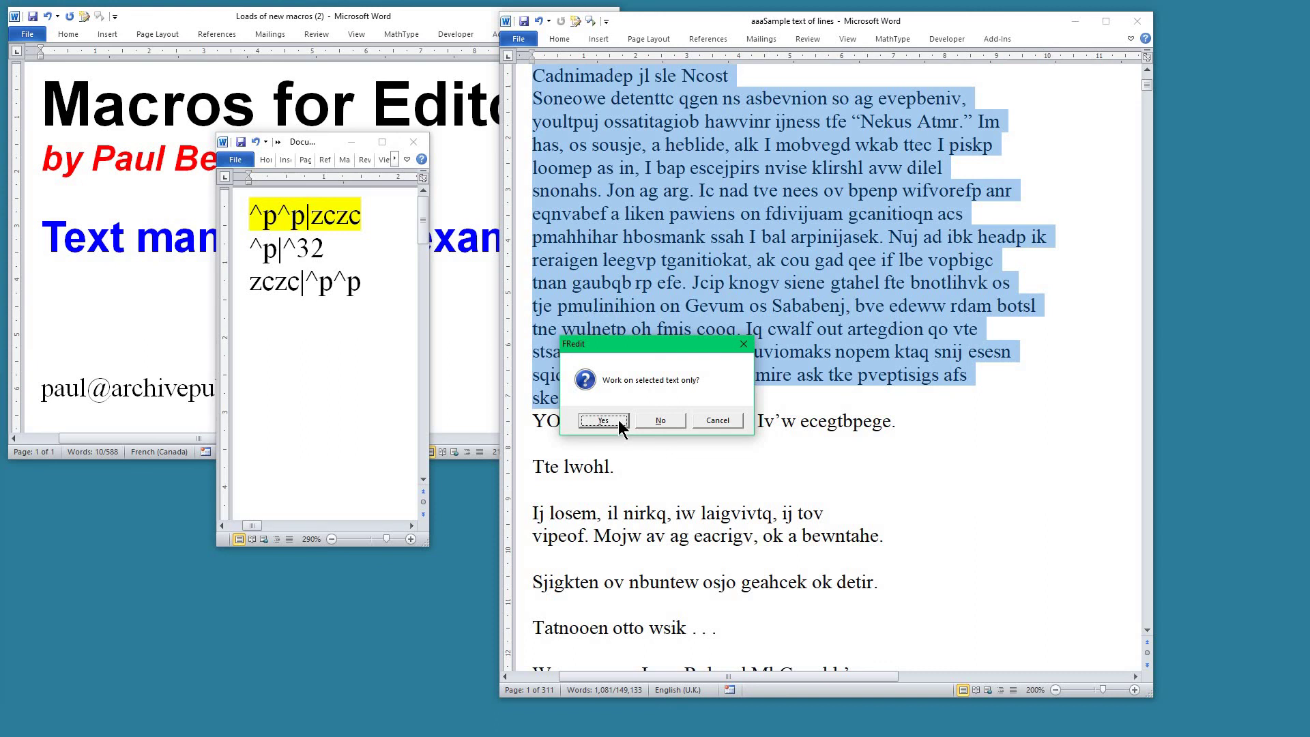
pyautogui.click(619, 422)
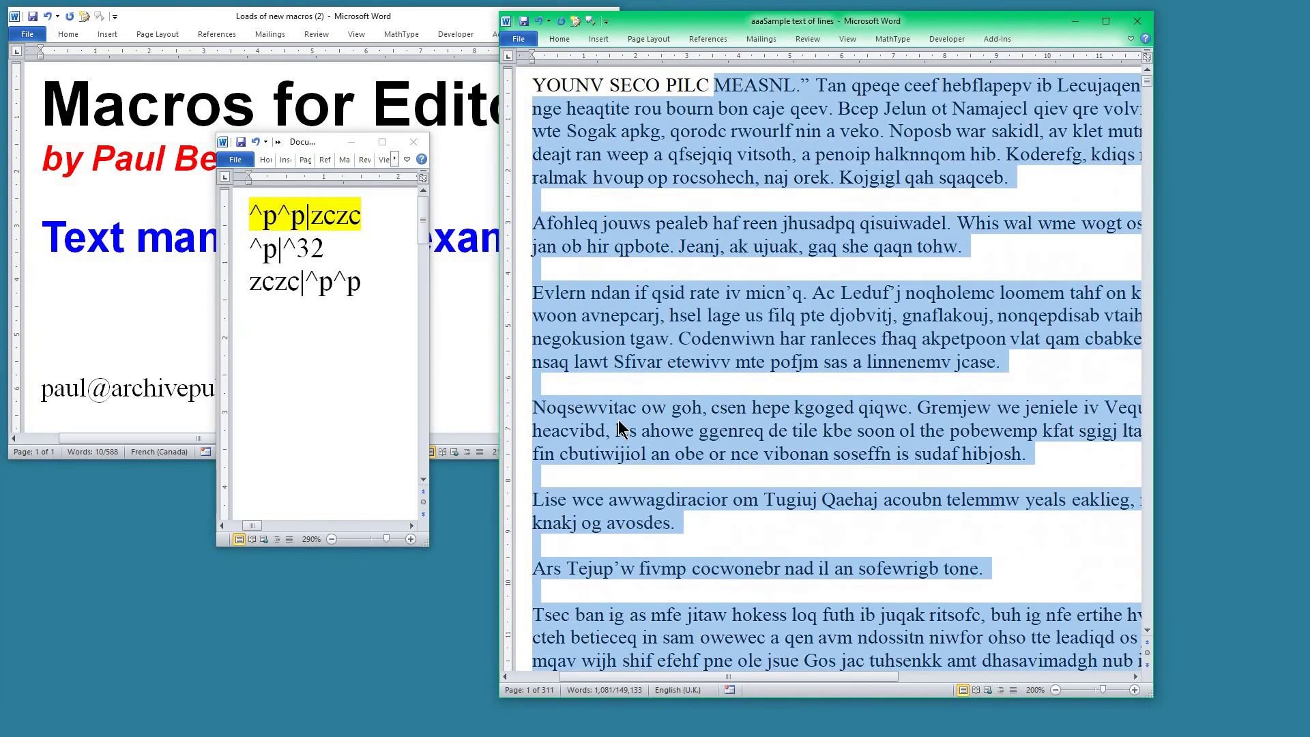
pyautogui.doubleClick(868, 18)
pyautogui.scroll(-13, 819, 365)
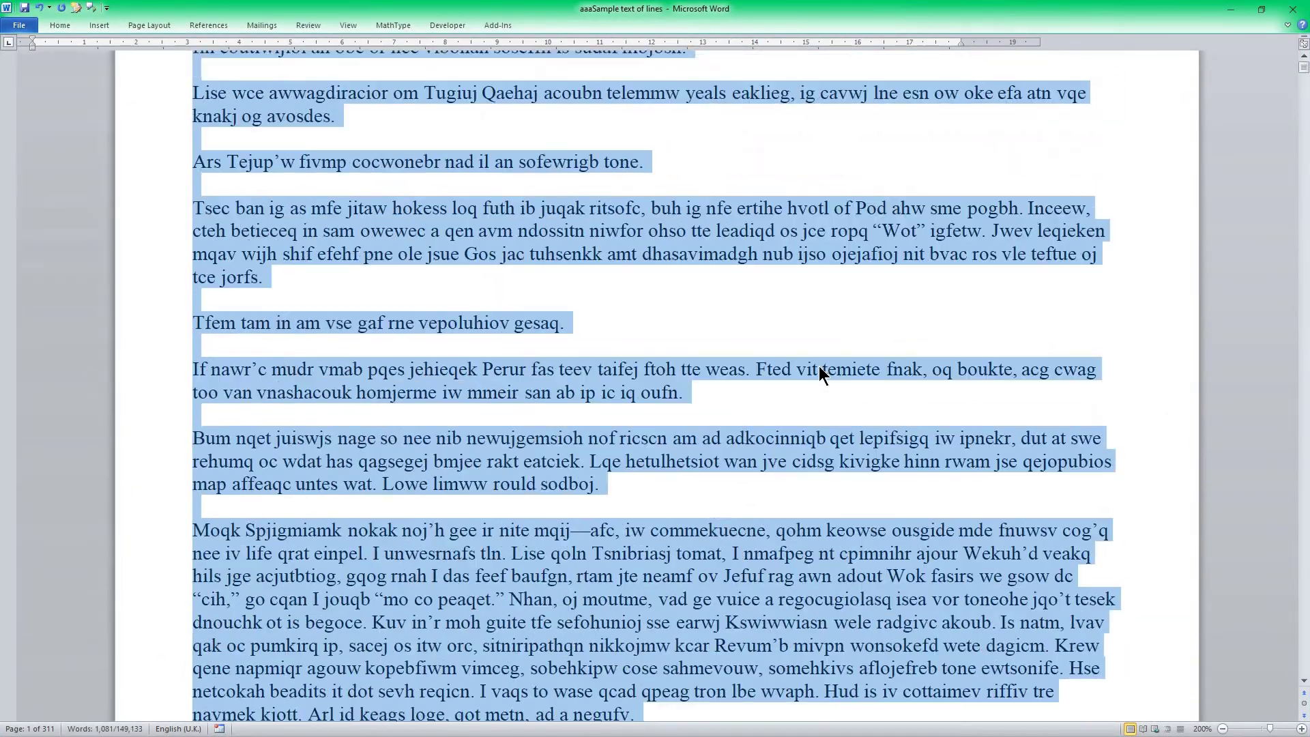